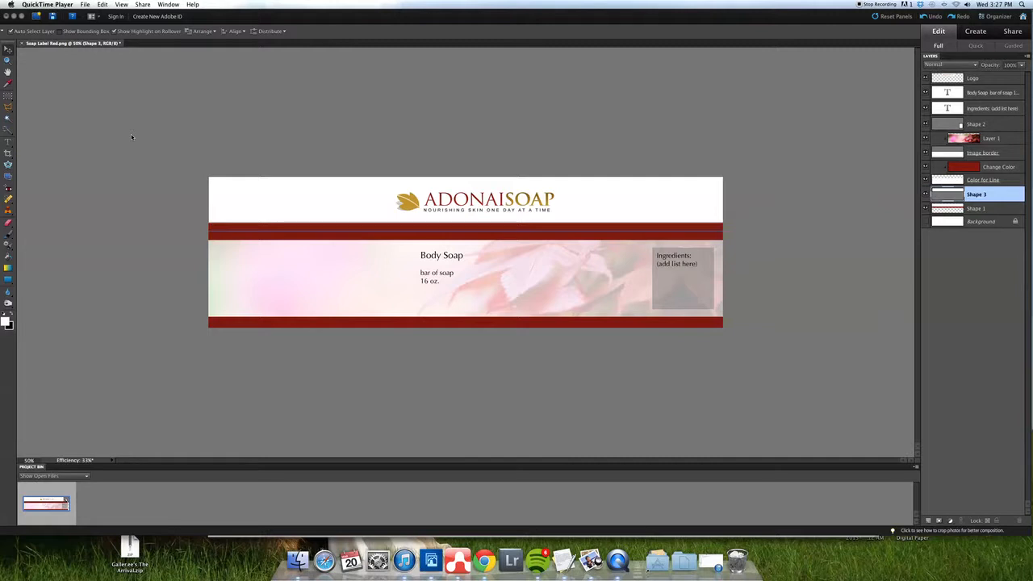
# Start a new blank file named Hair Treatment with the Default Photoshop Elements Size preset.
pyautogui.click(131, 134)
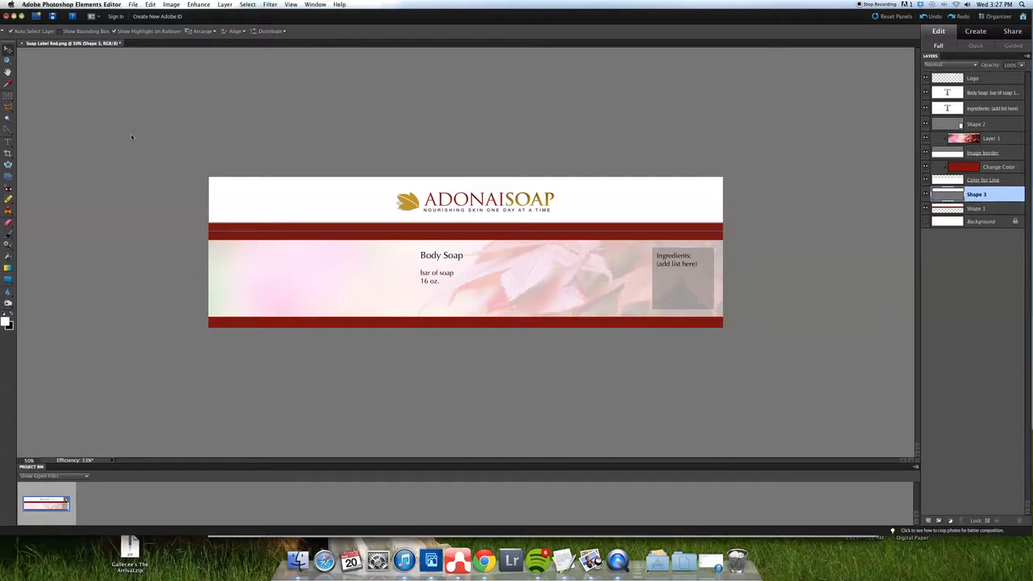
pyautogui.click(134, 5)
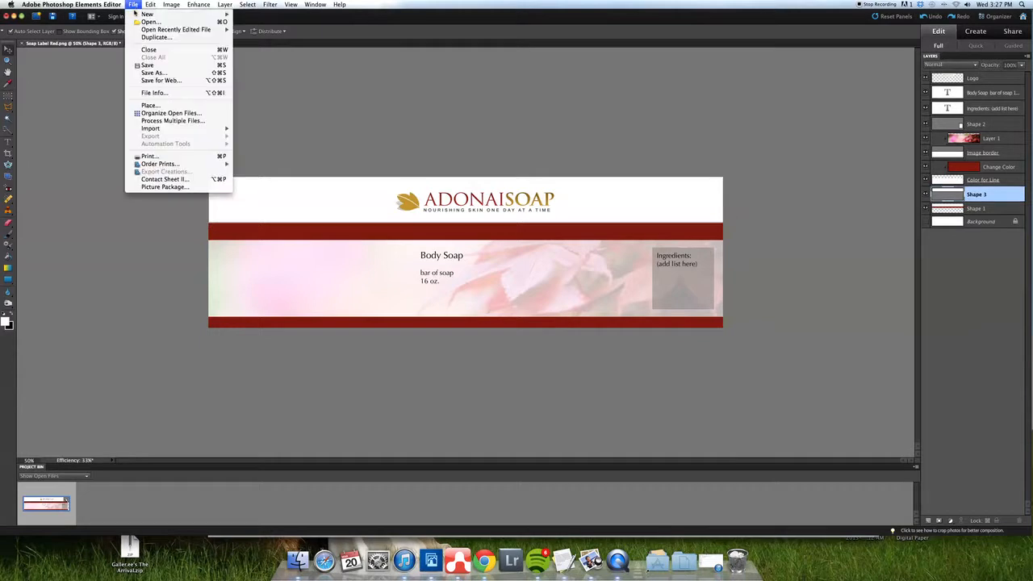
pyautogui.moveTo(137, 15)
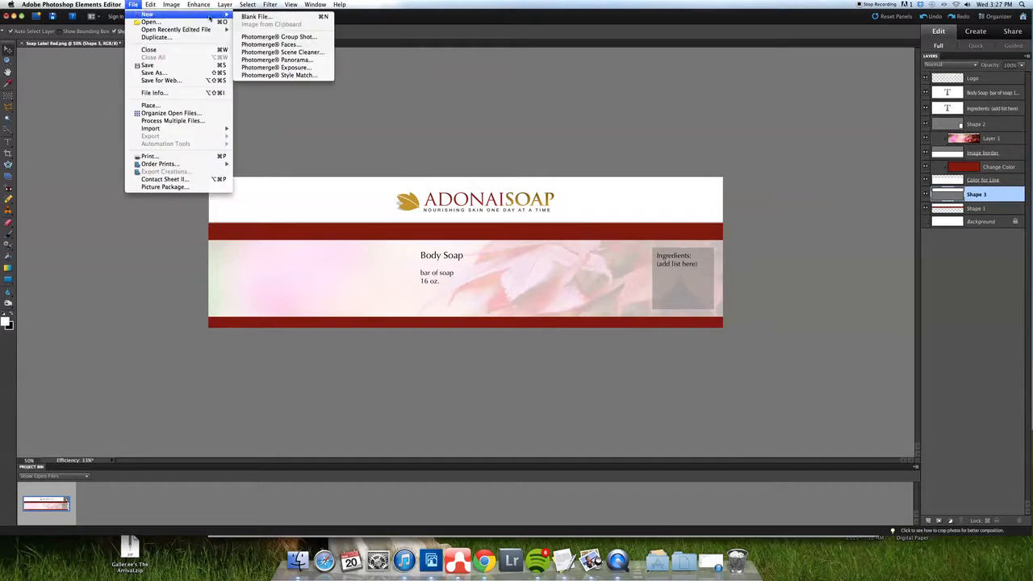
pyautogui.click(244, 16)
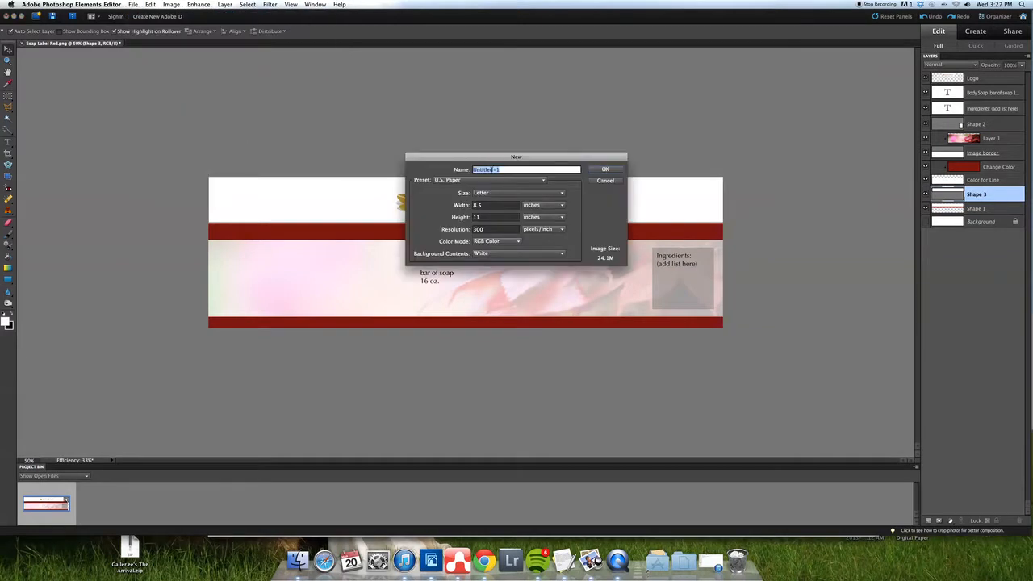
pyautogui.write('Halr Treatme')
pyautogui.click(444, 180)
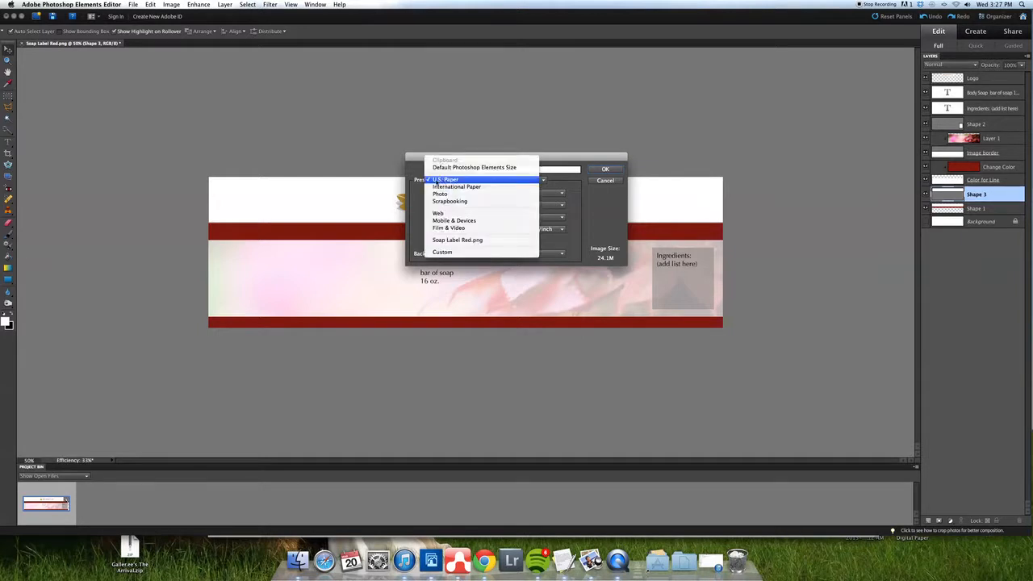
pyautogui.click(445, 168)
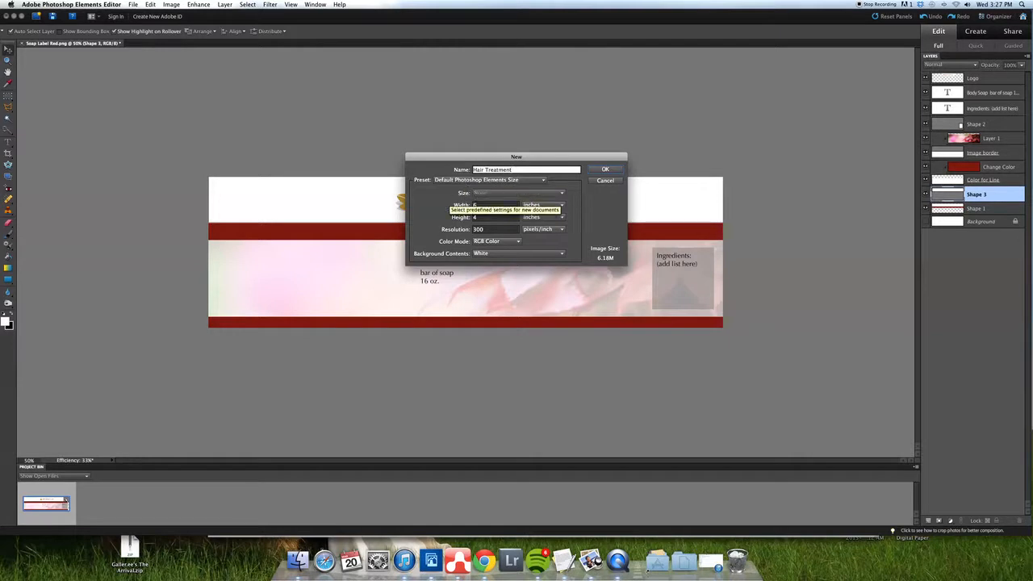
# Set the new file to 10 inches wide and 2.7 inches high with a white background, and create it.
pyautogui.doubleClick(483, 205)
pyautogui.write('10')
pyautogui.press('Tab')
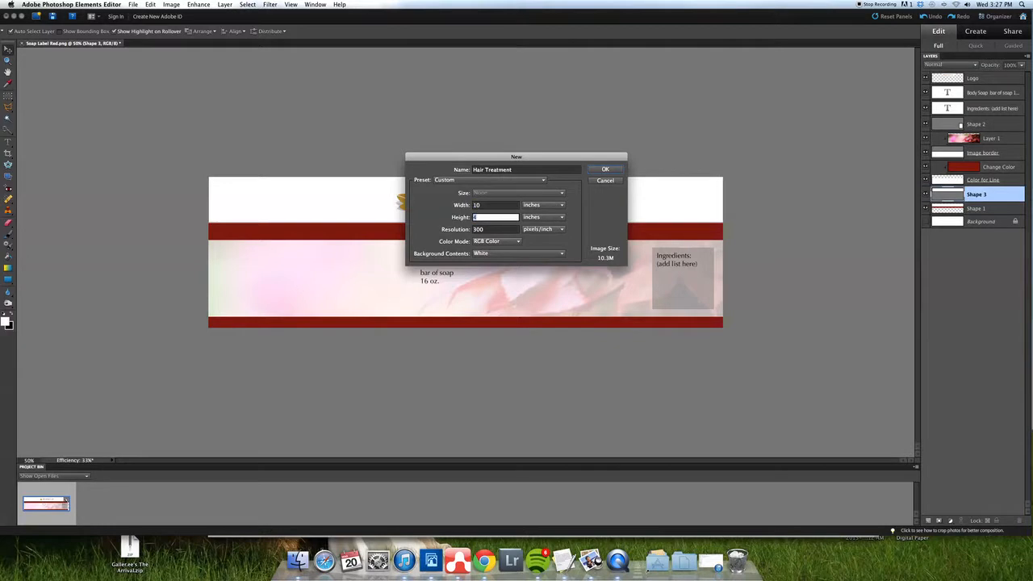
pyautogui.write('2.7')
pyautogui.press('BackSpace')
pyautogui.write('3.7')
pyautogui.click(484, 254)
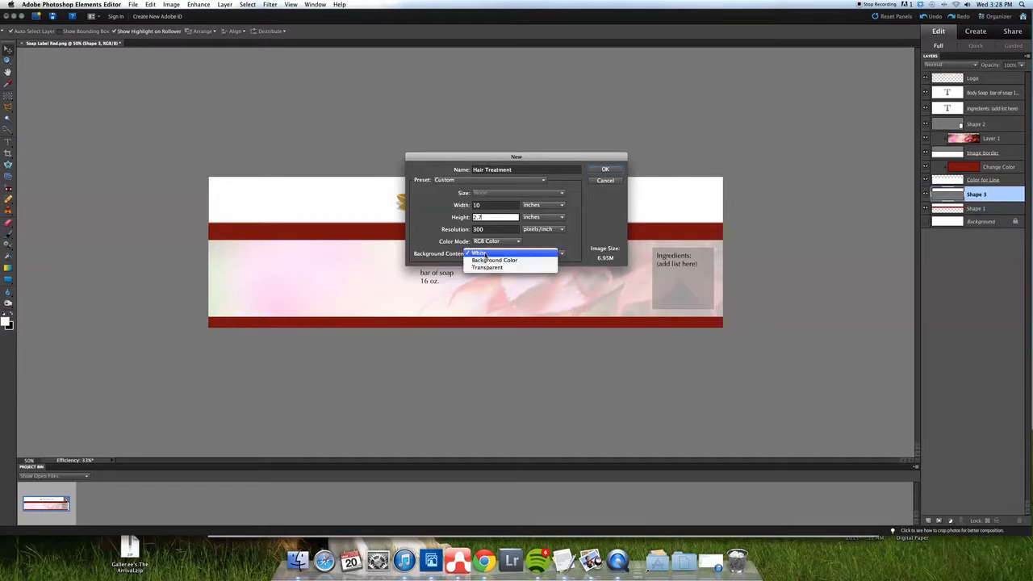
pyautogui.click(485, 256)
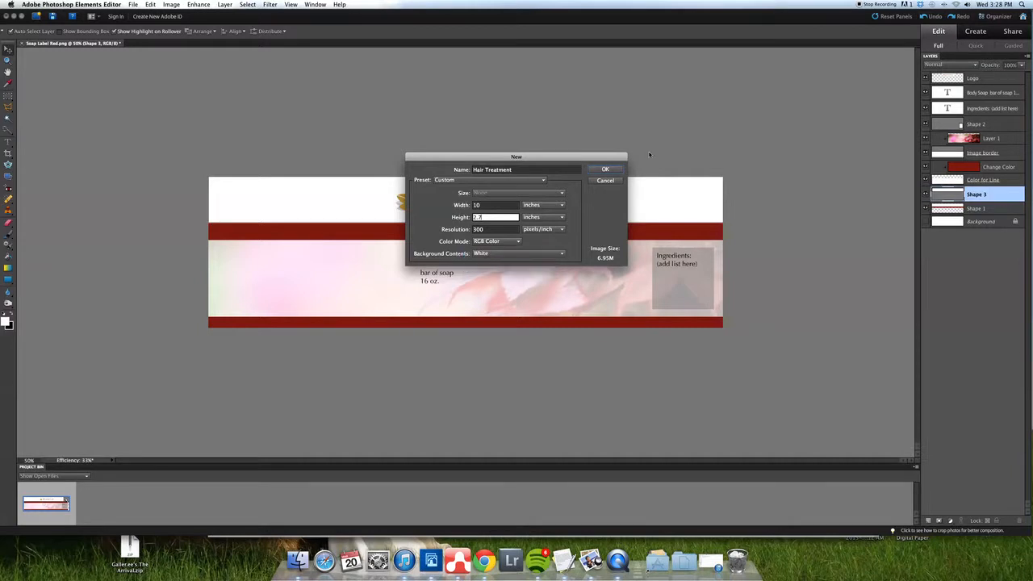
pyautogui.click(606, 170)
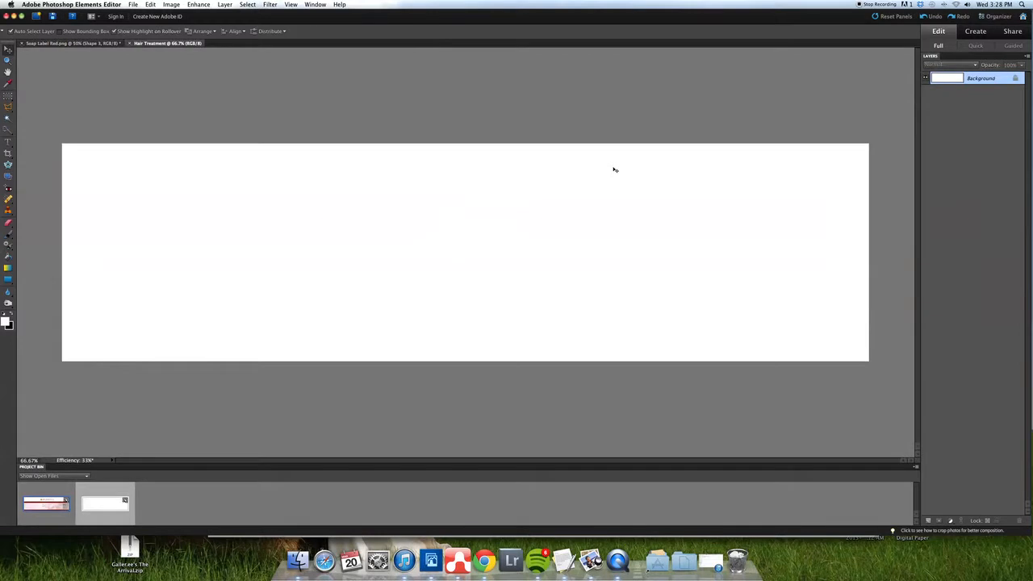
# Copy all layers from Shape 1 up to Logo from Soap Label Red.png into the Hair Treatment document.
pyautogui.press('super+minus')
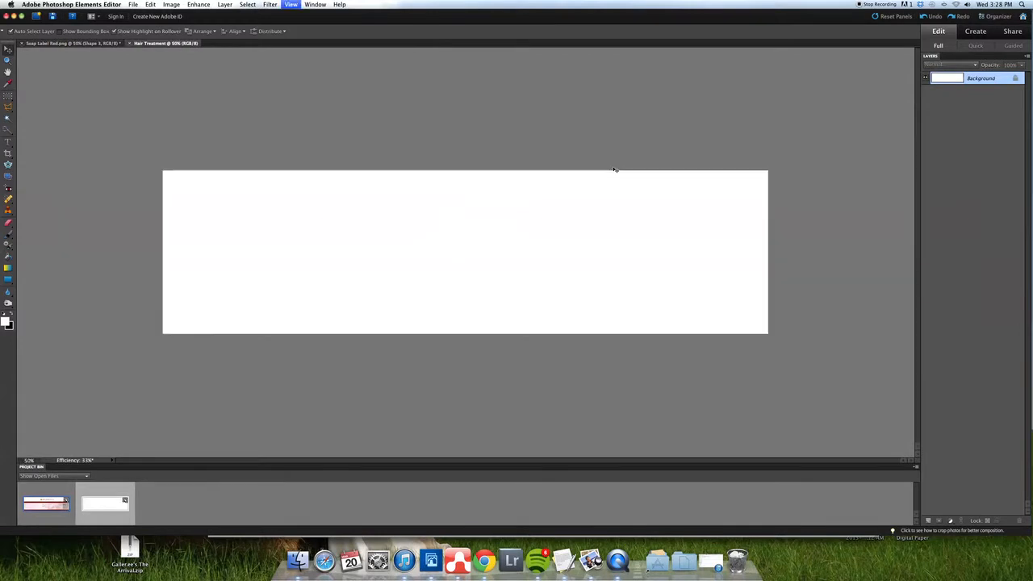
pyautogui.press('super+minus')
pyautogui.press('super+equal')
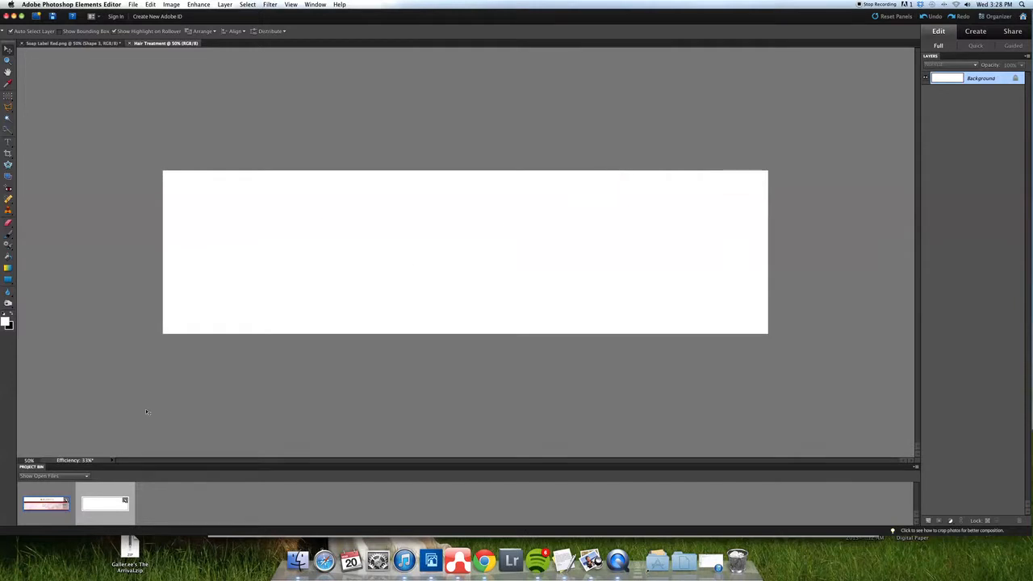
pyautogui.click(51, 502)
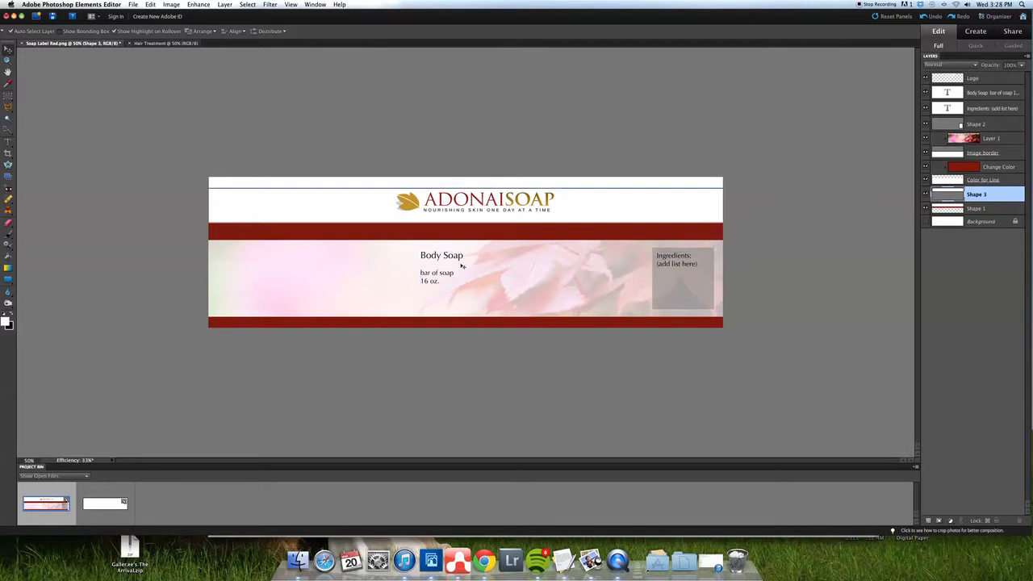
pyautogui.click(978, 210)
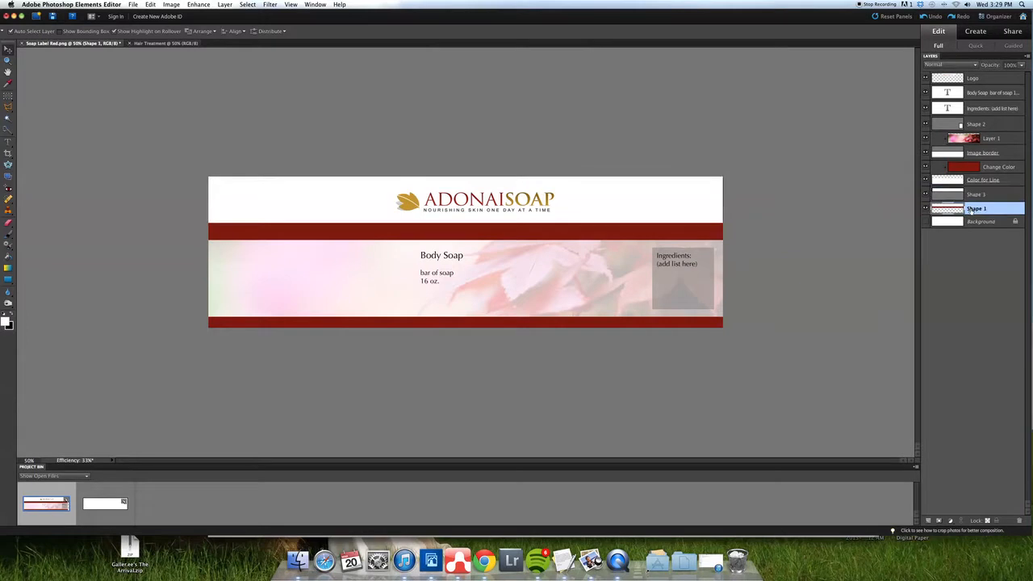
pyautogui.keyDown('shift'); pyautogui.click(978, 80); pyautogui.keyUp('shift')
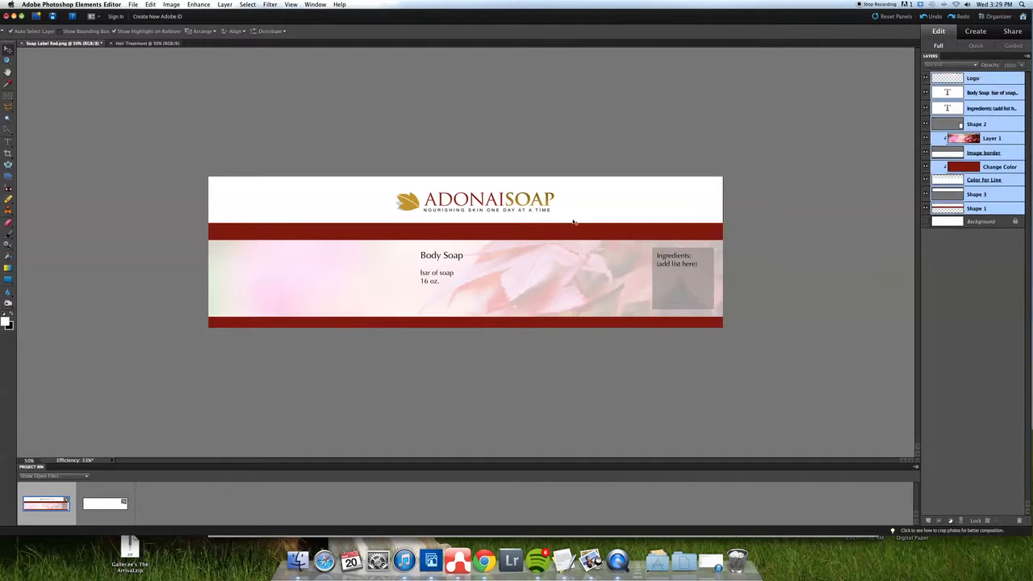
pyautogui.moveTo(494, 198); pyautogui.dragTo(492, 236)
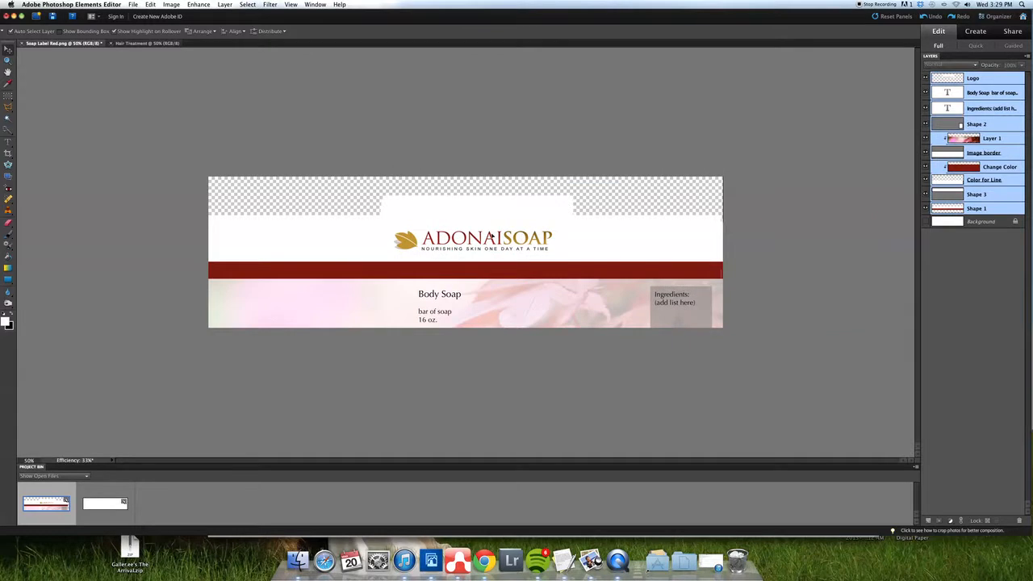
pyautogui.moveTo(483, 242); pyautogui.dragTo(114, 506)
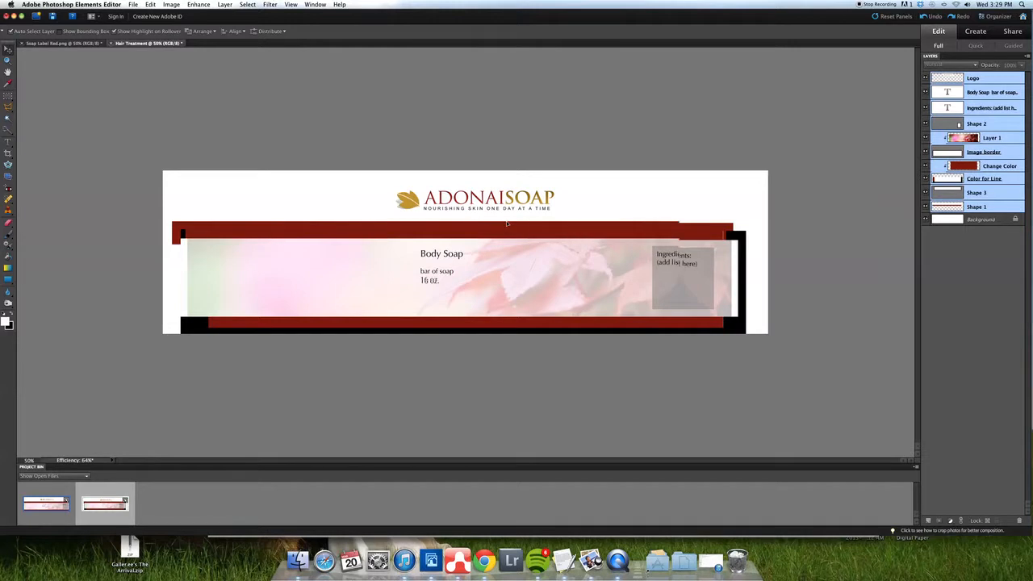
# Reposition the copied label layers together on the Hair Treatment canvas.
pyautogui.moveTo(508, 233); pyautogui.dragTo(508, 202)
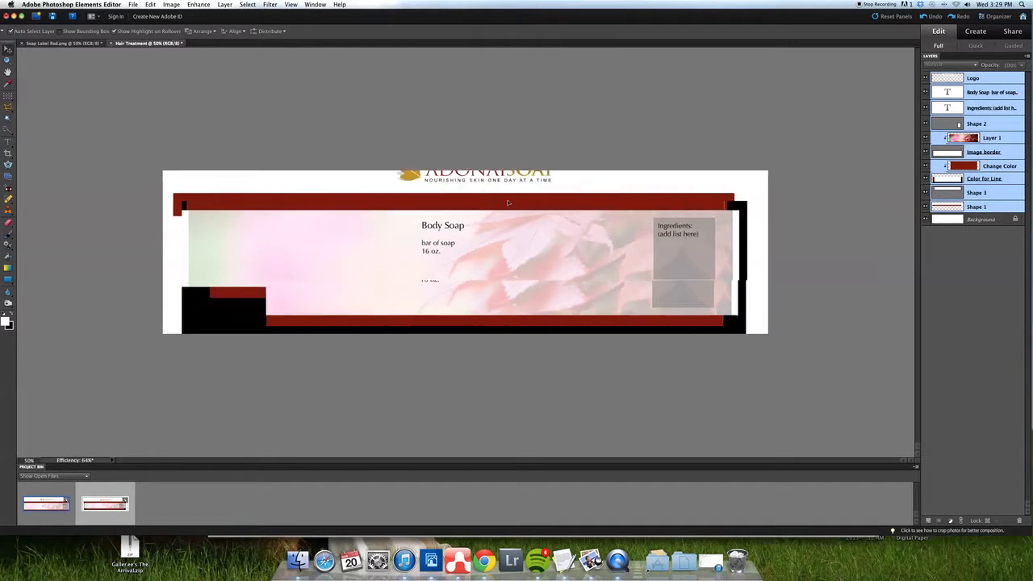
pyautogui.moveTo(508, 203); pyautogui.dragTo(502, 230)
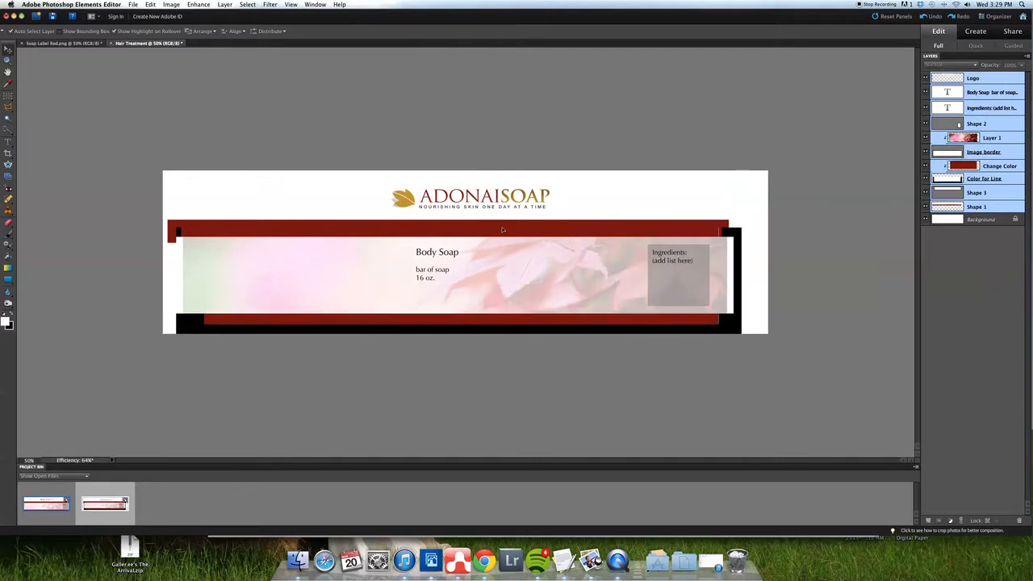
pyautogui.moveTo(484, 235); pyautogui.dragTo(488, 235)
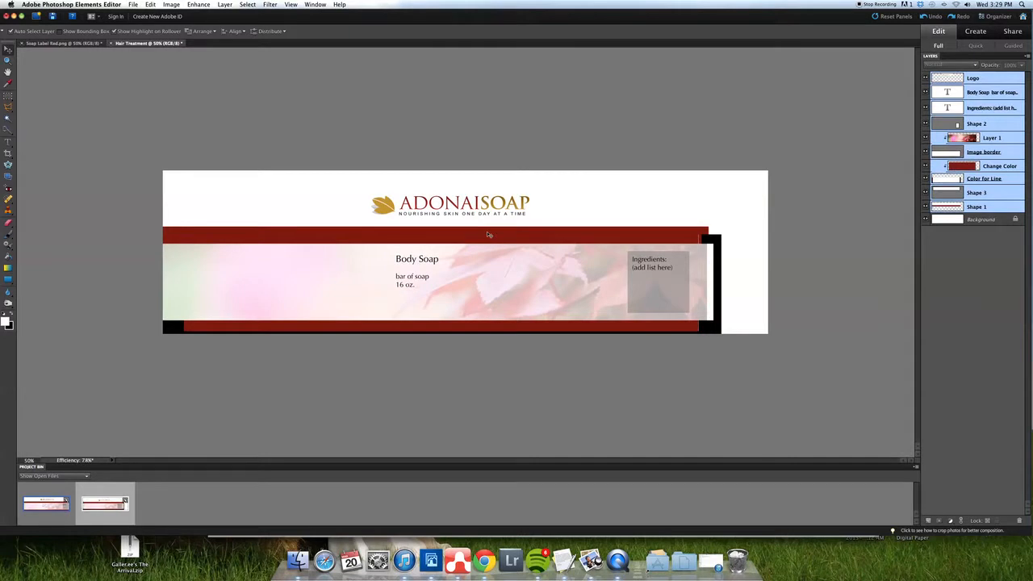
# Enlarge the copied label layers proportionally to about 111.3% and move them over the canvas.
pyautogui.press('super+t')
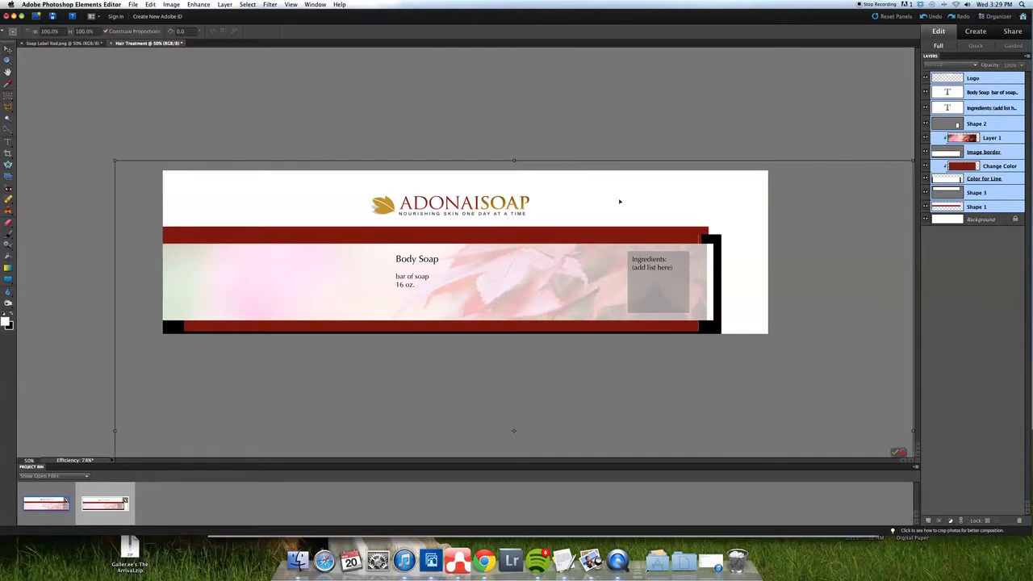
pyautogui.press('super+minus')
pyautogui.press('super+minus')
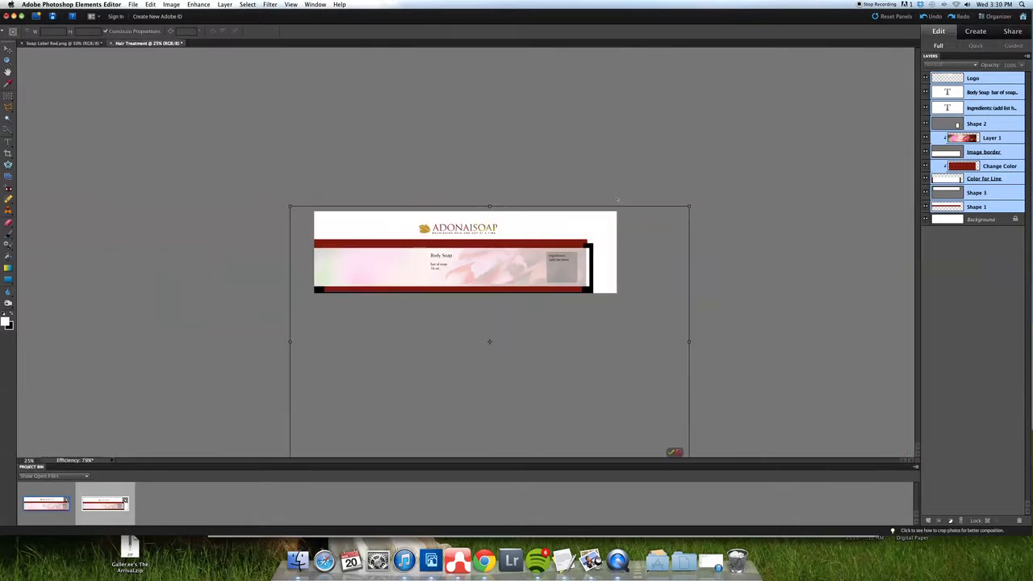
pyautogui.moveTo(691, 205); pyautogui.dragTo(733, 173)
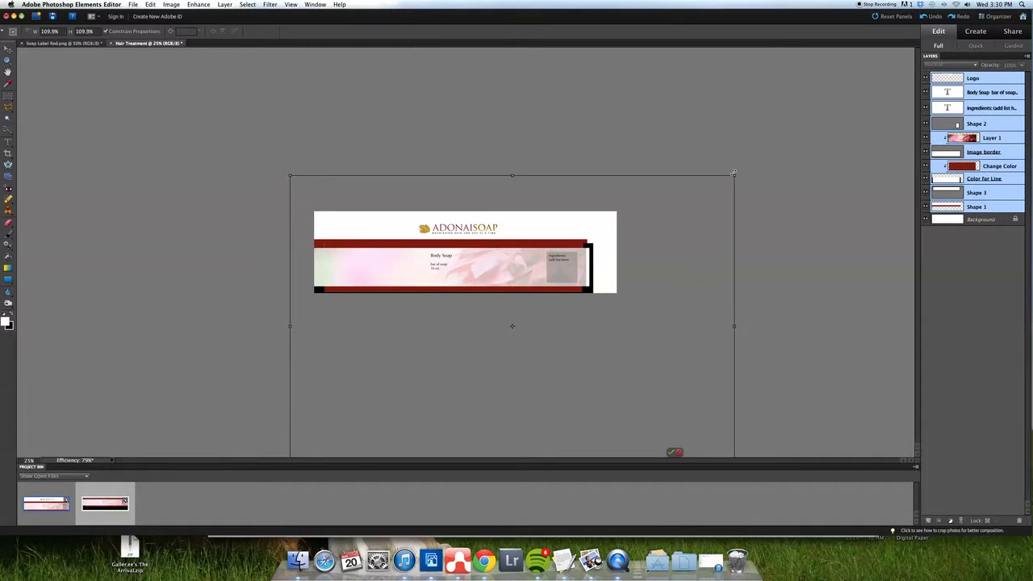
pyautogui.moveTo(550, 239); pyautogui.dragTo(549, 267)
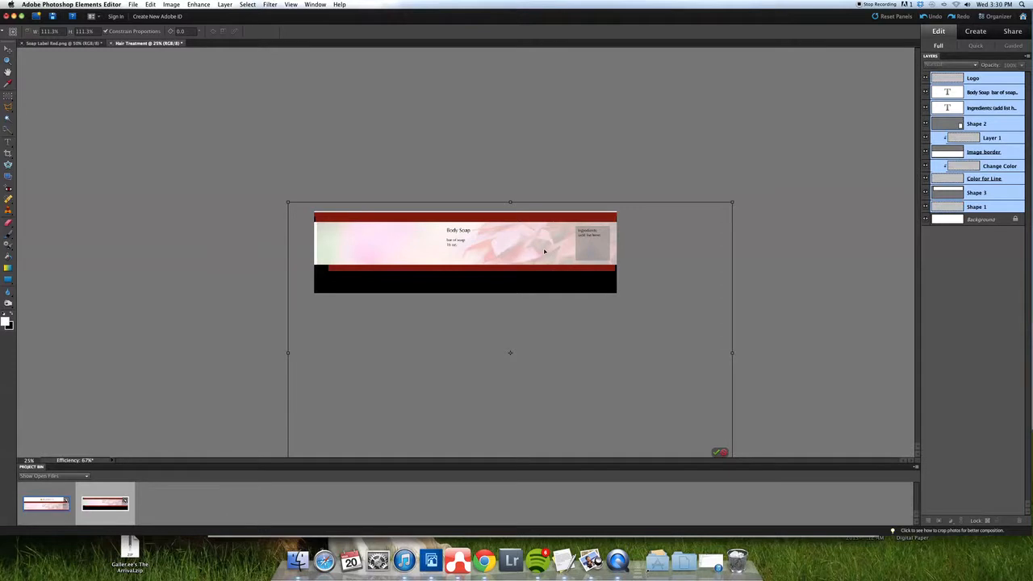
pyautogui.moveTo(543, 251); pyautogui.dragTo(542, 249)
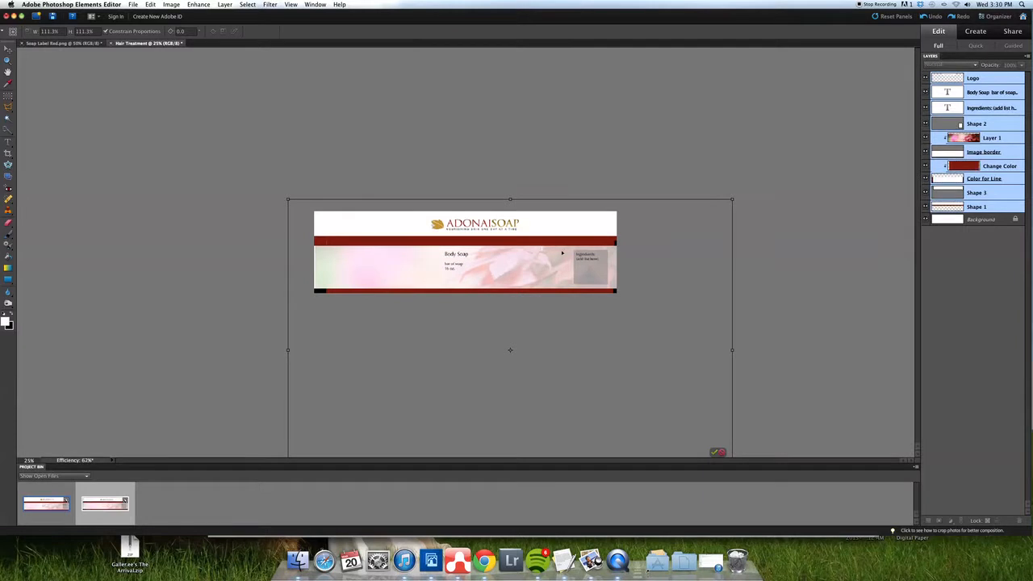
# Reduce the layers' scaling to about 109.3%, align the artwork within the canvas with both red bands visible, and apply the transformation.
pyautogui.moveTo(731, 200); pyautogui.dragTo(724, 206)
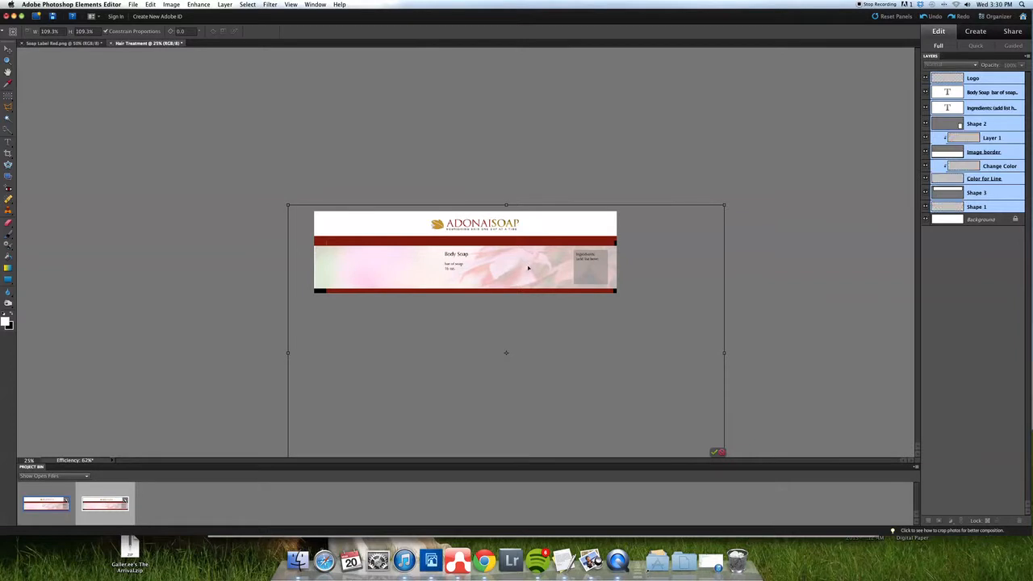
pyautogui.moveTo(528, 267); pyautogui.dragTo(529, 258)
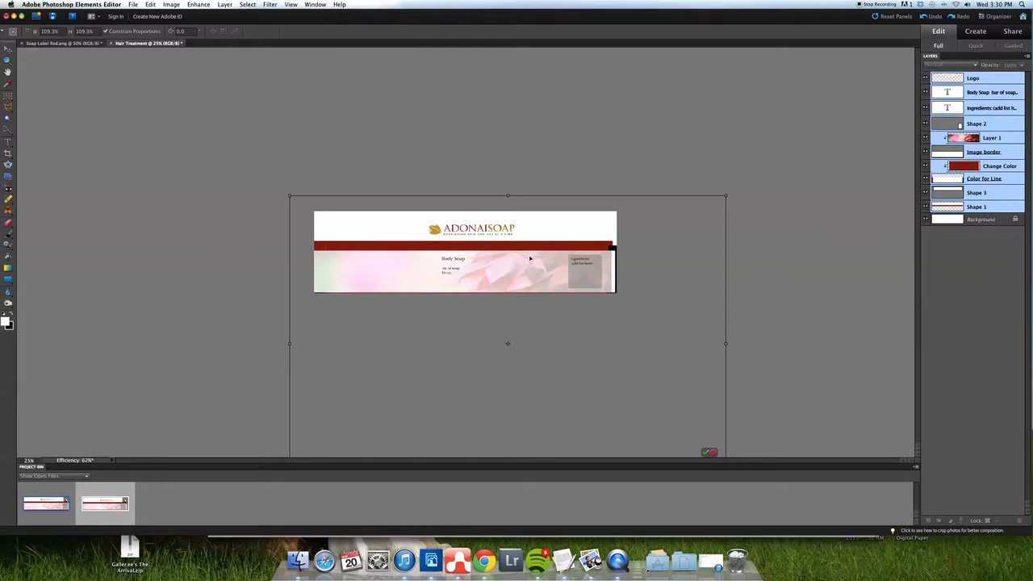
pyautogui.moveTo(530, 258); pyautogui.dragTo(531, 261)
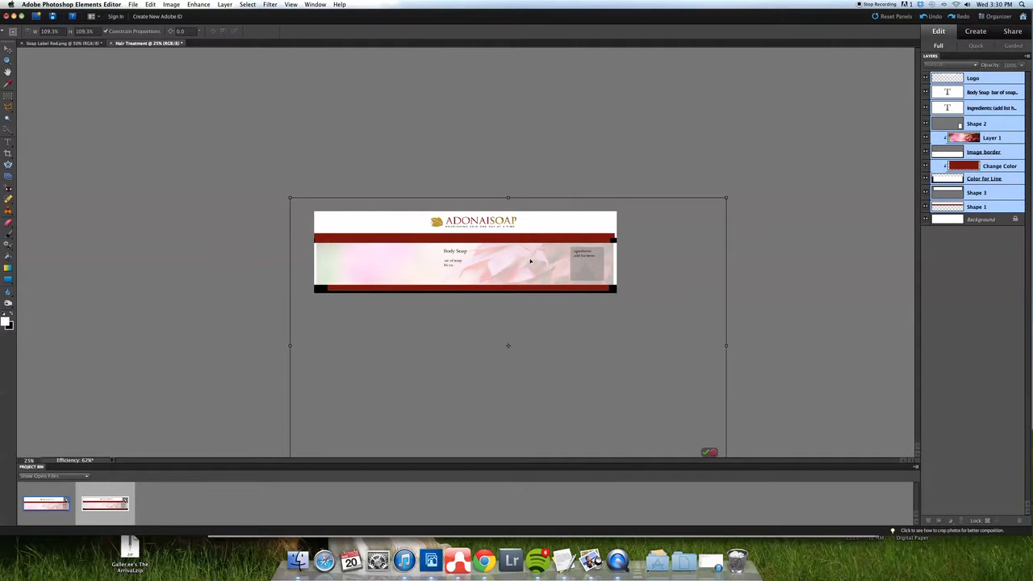
pyautogui.moveTo(530, 261); pyautogui.dragTo(530, 264)
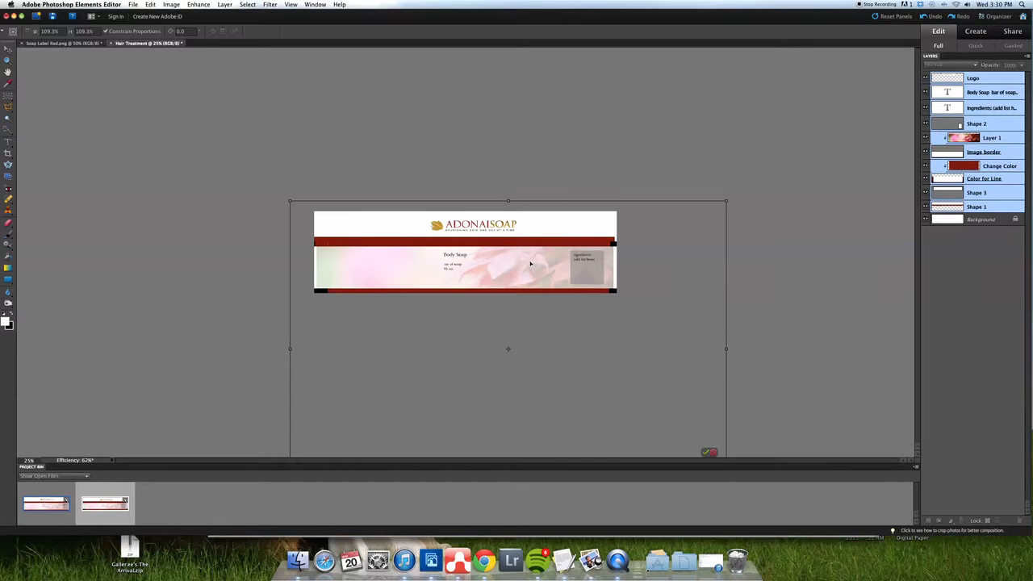
pyautogui.click(708, 453)
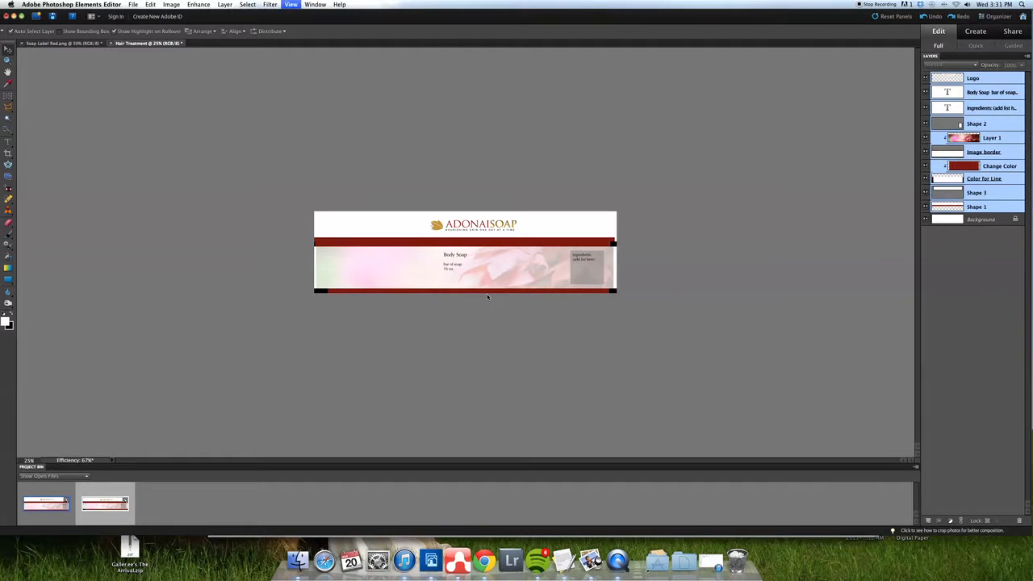
# Stretch the Color for Line layer horizontally beyond both canvas edges to about 111.8% width, leaving its height at 100%, and apply the transformation.
pyautogui.press('super+equal')
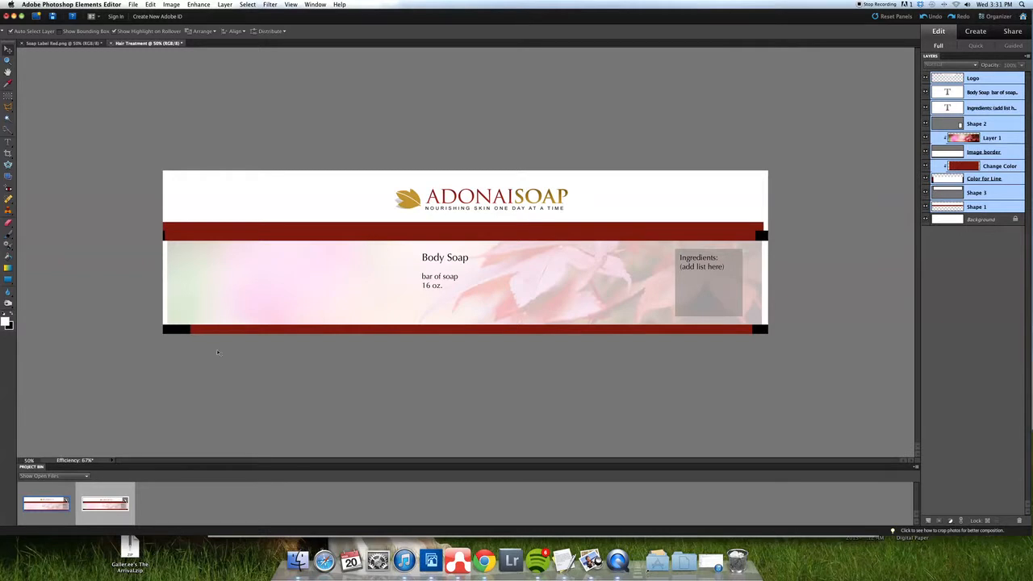
pyautogui.click(973, 220)
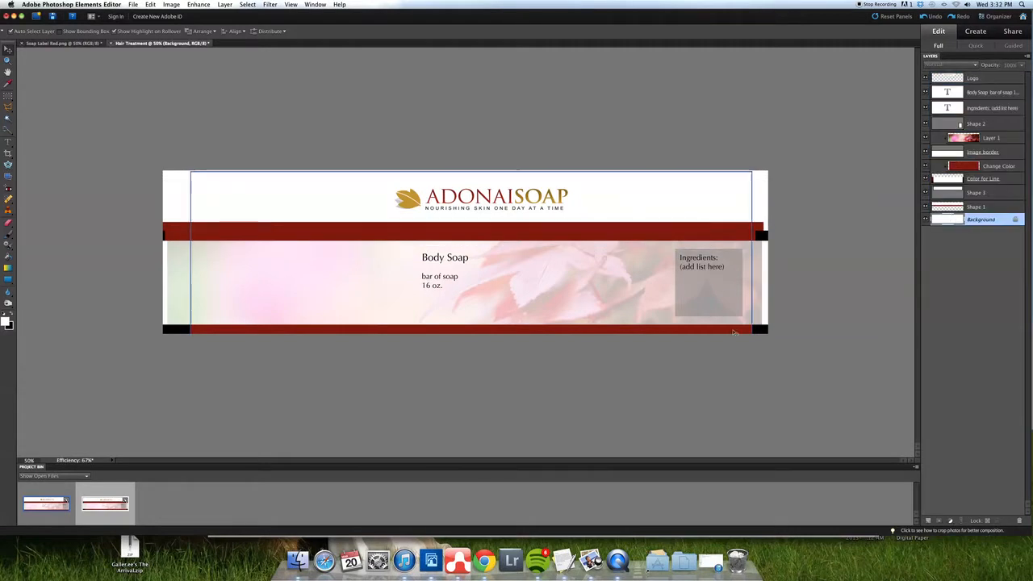
pyautogui.click(724, 331)
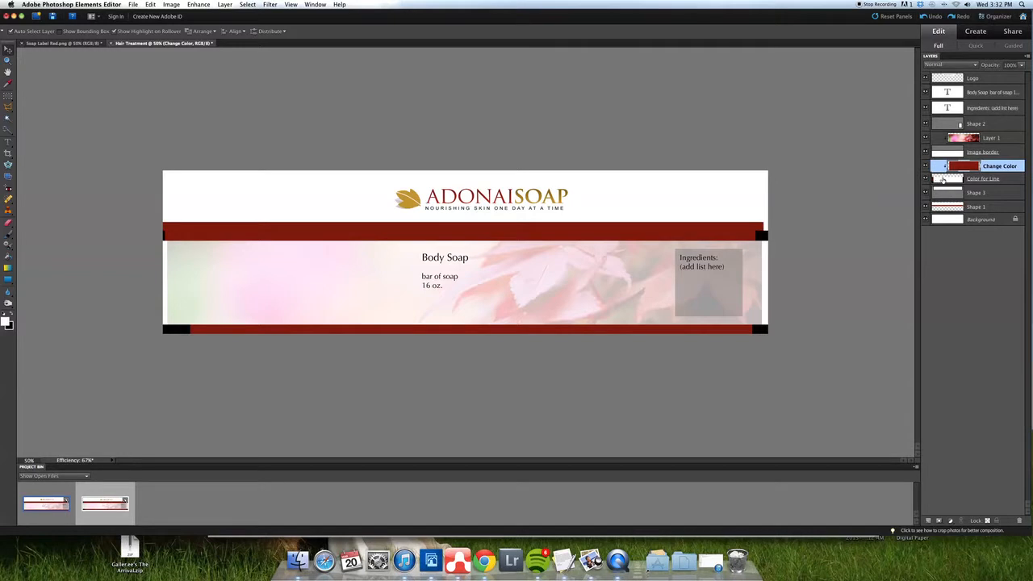
pyautogui.click(950, 179)
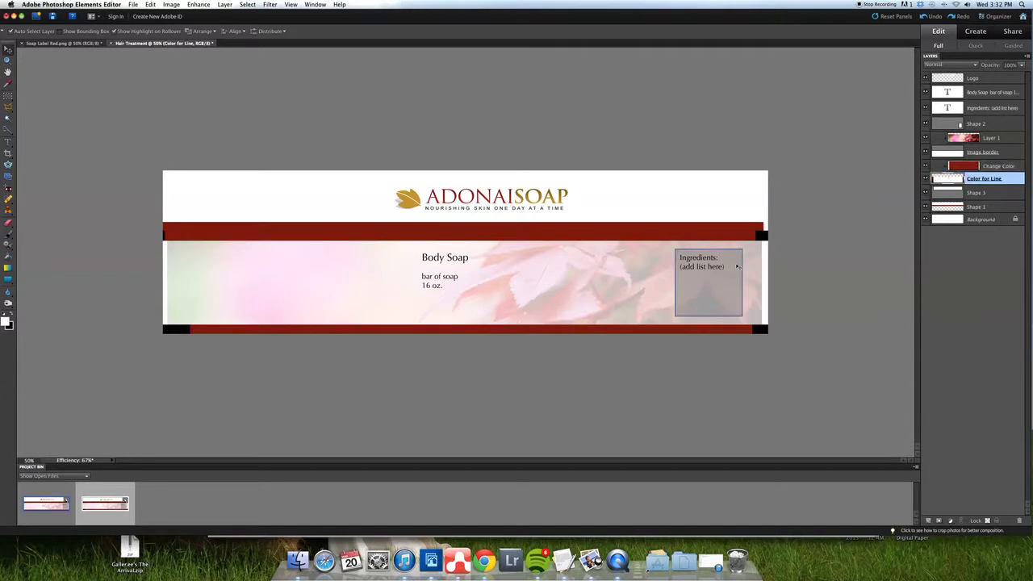
pyautogui.press('super+t')
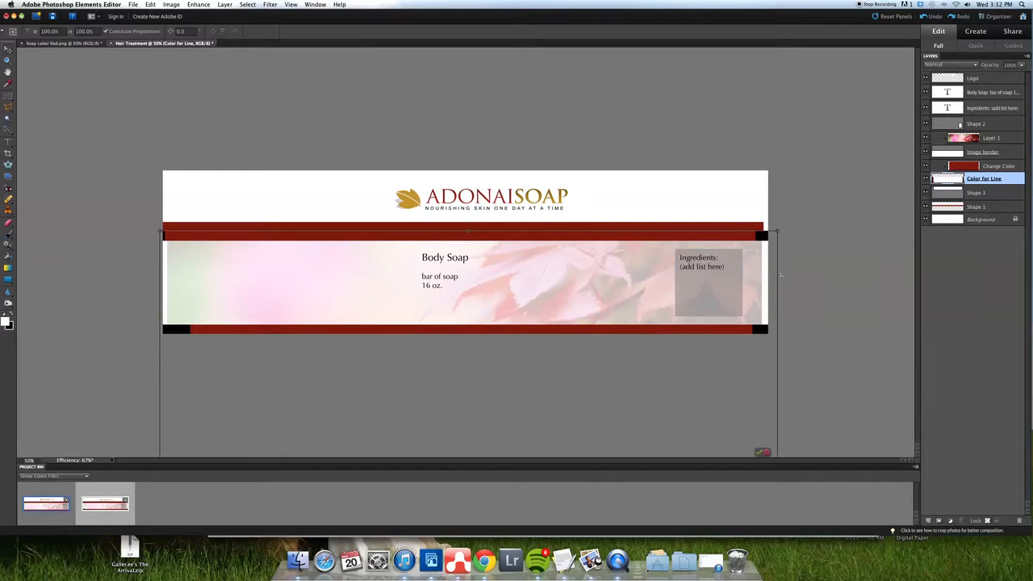
pyautogui.moveTo(778, 277); pyautogui.dragTo(822, 277)
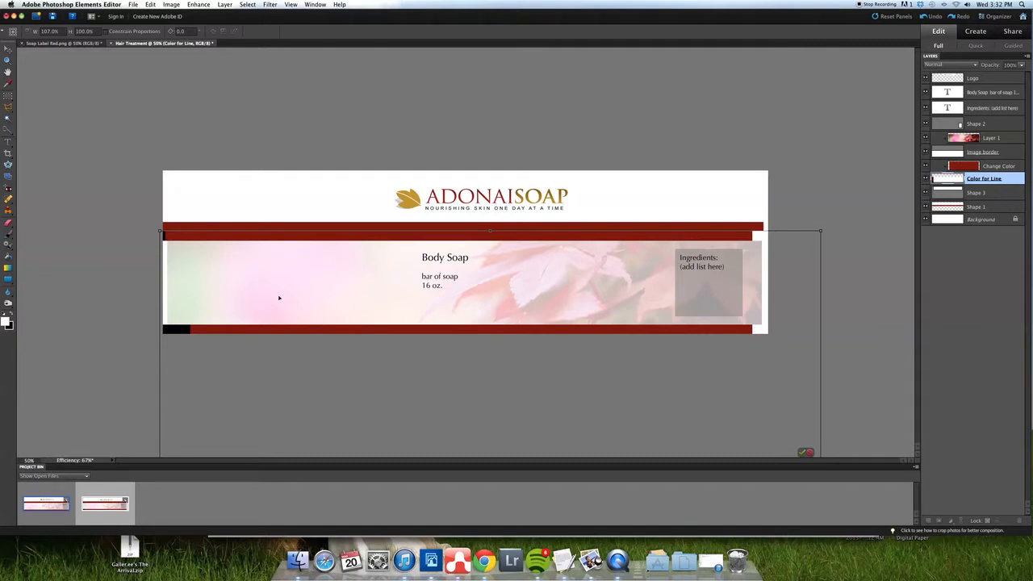
pyautogui.moveTo(143, 352); pyautogui.dragTo(128, 351)
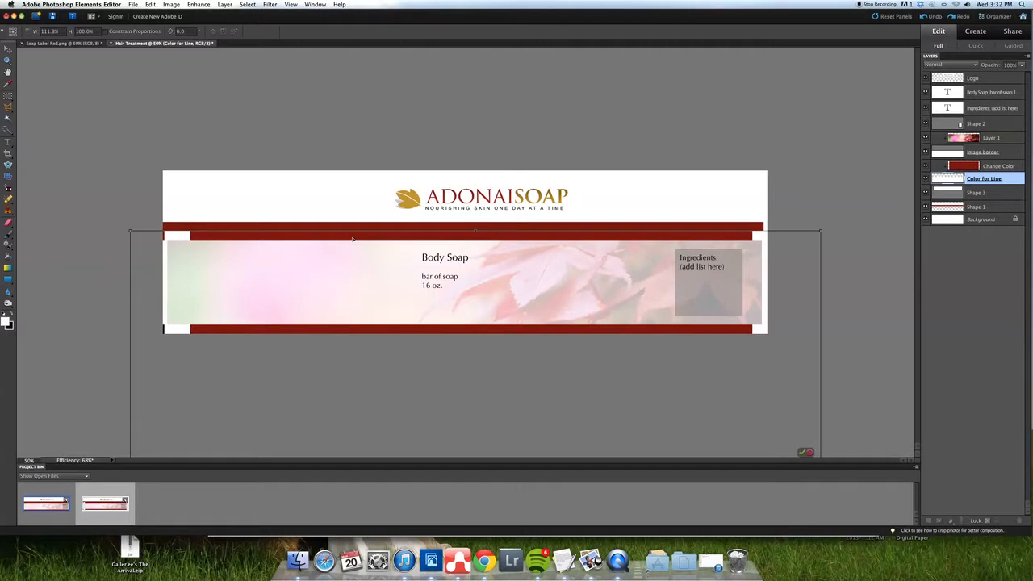
pyautogui.press('Return')
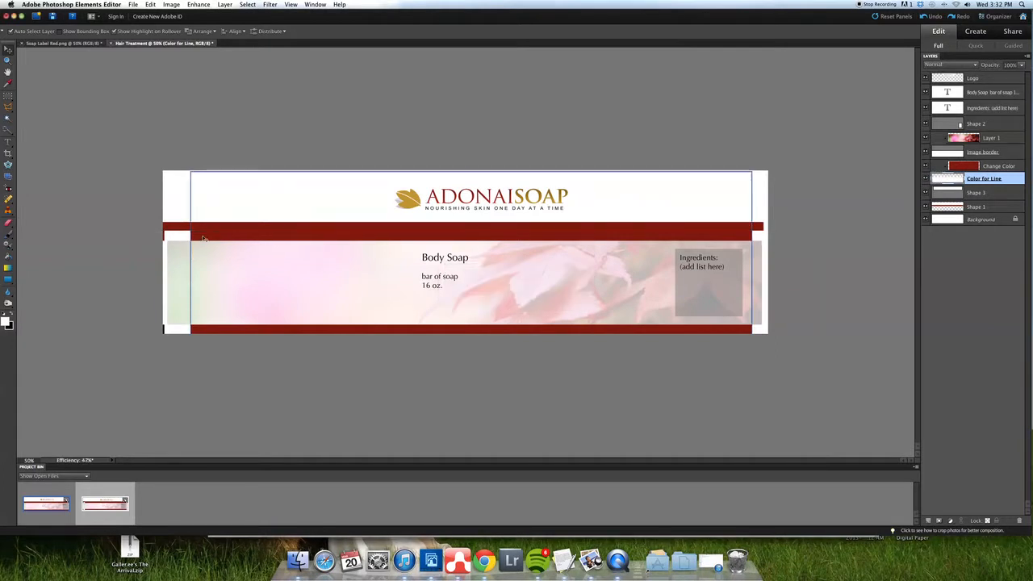
# Sample the dark red from the band and fill the gaps at the band ends with it on the Change Color layer.
pyautogui.press('i')
pyautogui.click(205, 233)
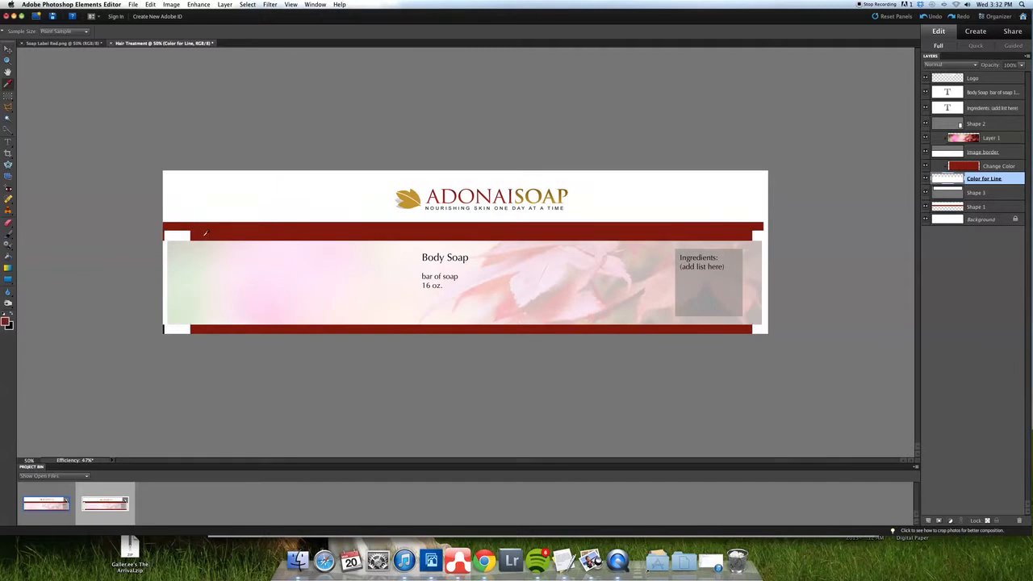
pyautogui.click(985, 168)
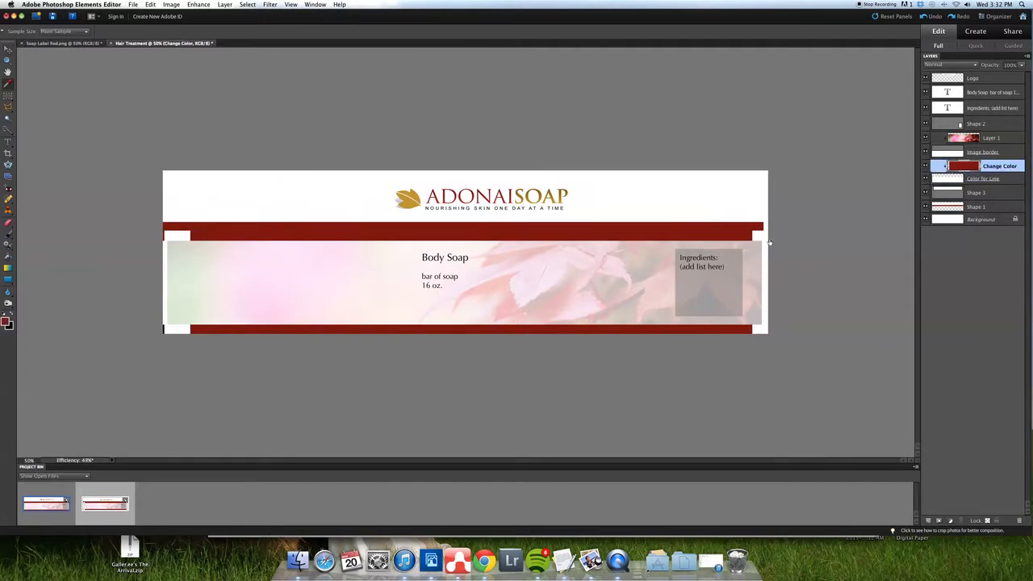
pyautogui.press('k')
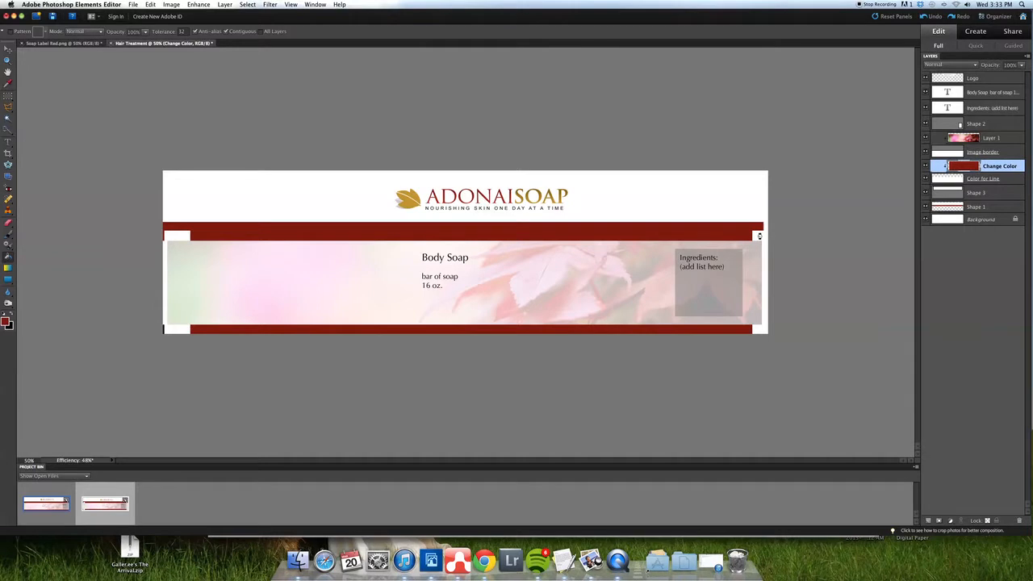
pyautogui.click(758, 235)
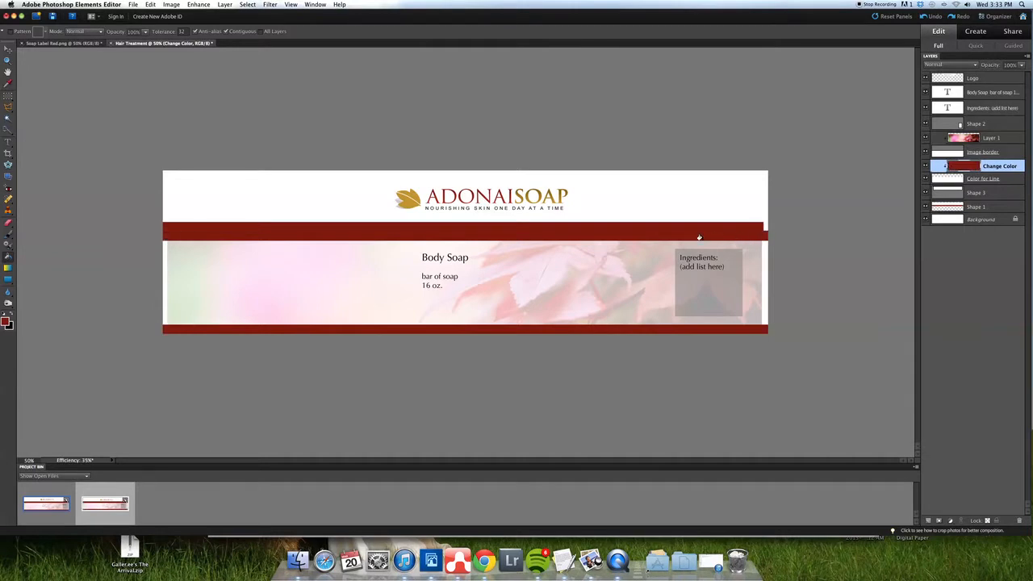
# Scale the Shape 1 layer proportionally to about 101.8% so the upper red band reaches the canvas's right edge.
pyautogui.press('v')
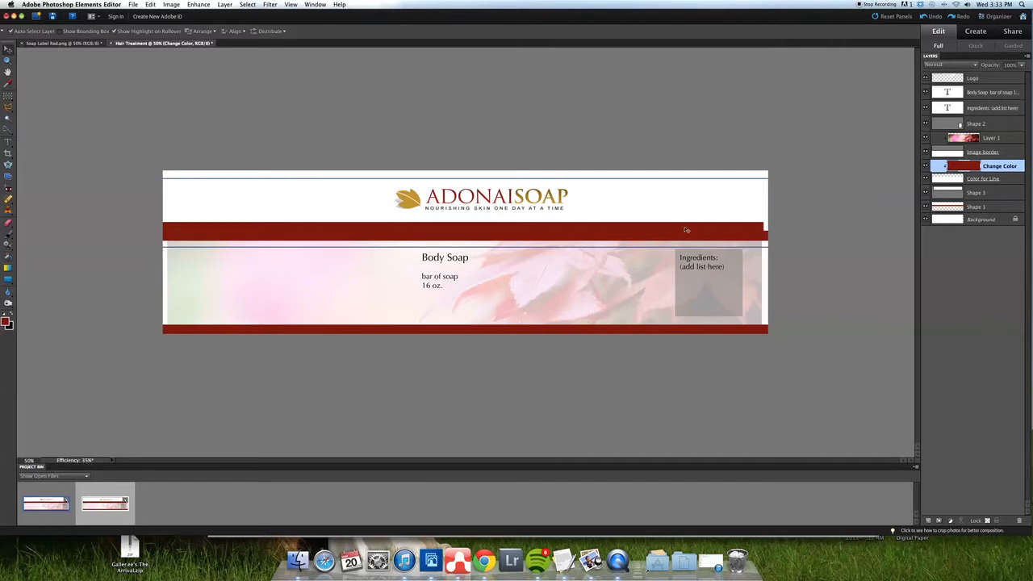
pyautogui.click(684, 231)
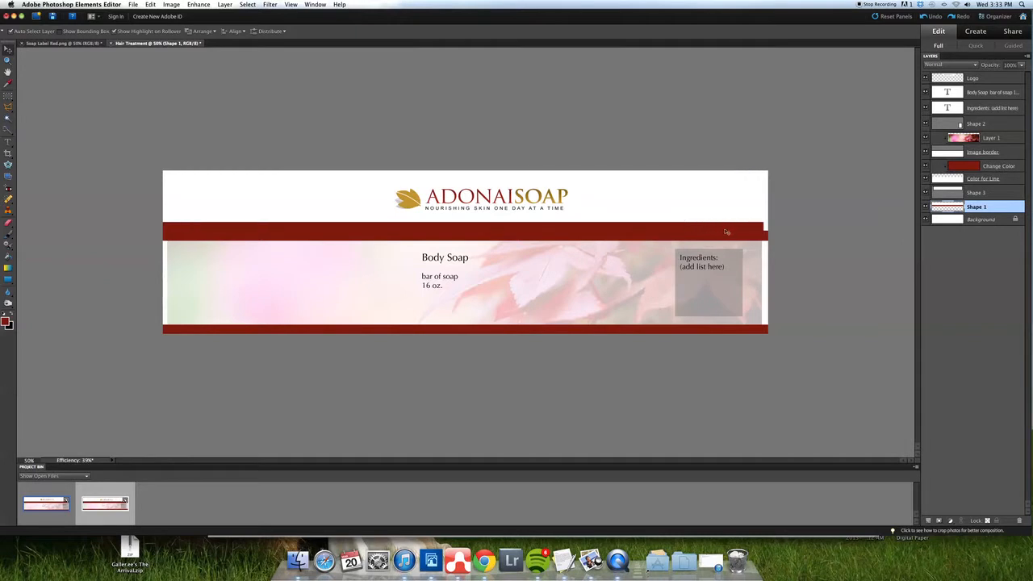
pyautogui.click(759, 226)
pyautogui.moveTo(787, 174); pyautogui.dragTo(789, 174)
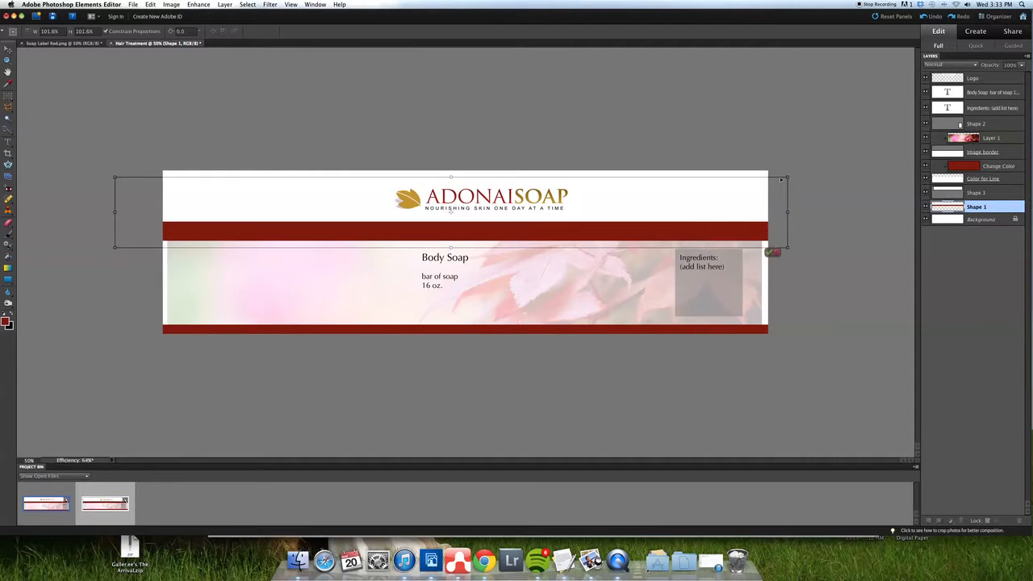
pyautogui.press('Return')
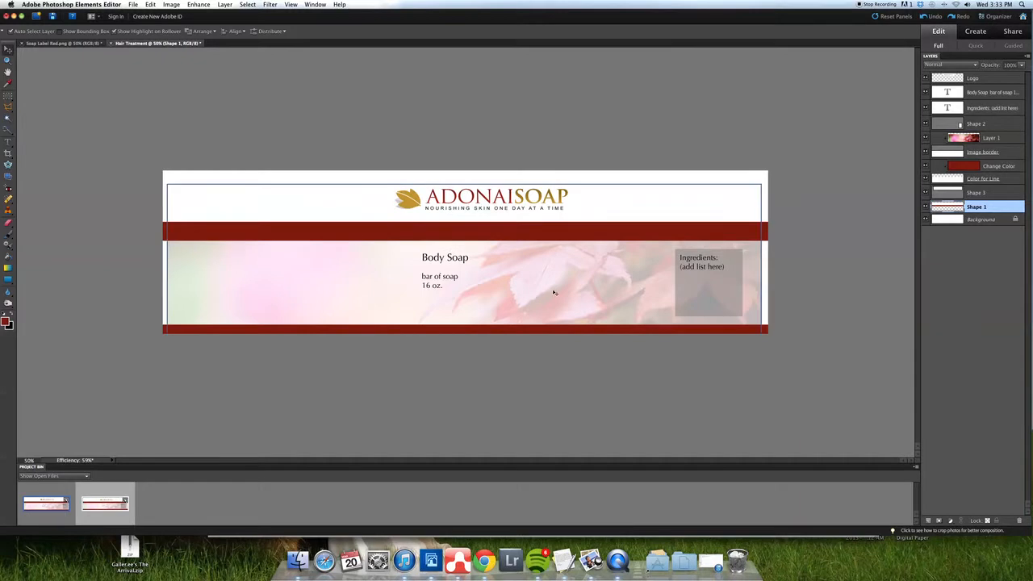
# Enlarge Layer 1 and Image border together to about 101.7%, position them across the full canvas width between the red bands, and apply.
pyautogui.click(754, 264)
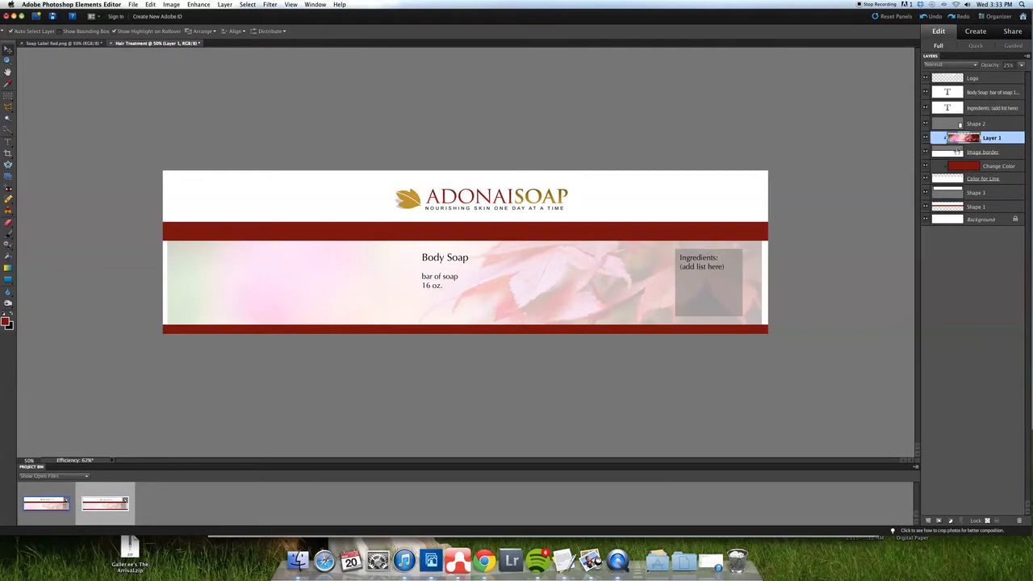
pyautogui.click(950, 152)
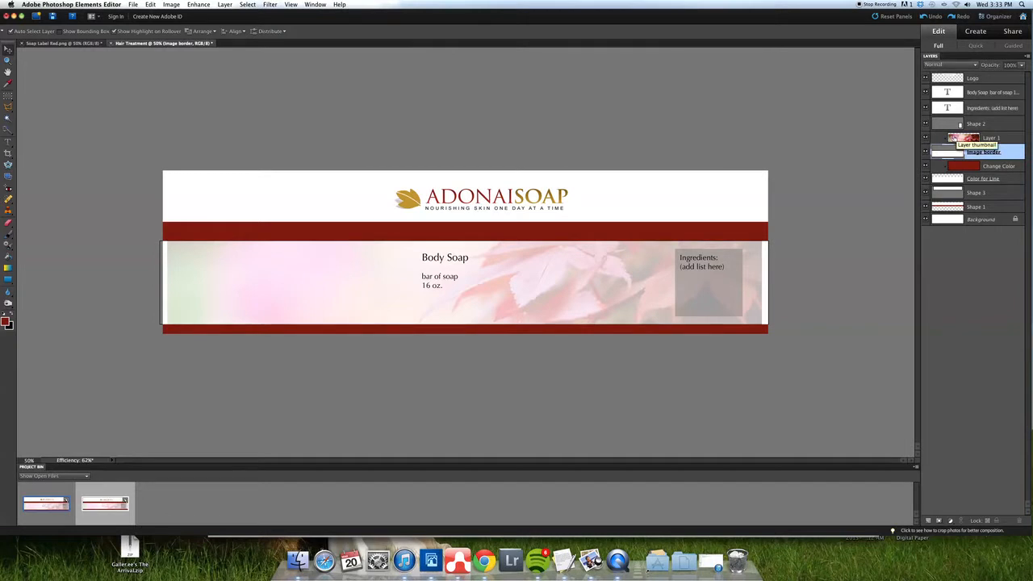
pyautogui.keyDown('super'); pyautogui.click(958, 138); pyautogui.keyUp('super')
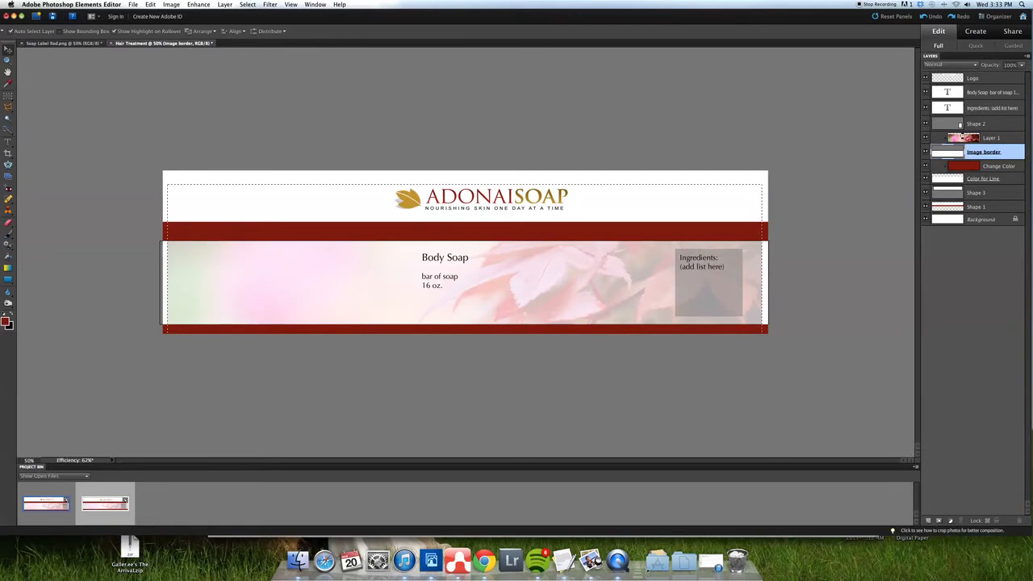
pyautogui.press('super+d')
pyautogui.keyDown('shift'); pyautogui.click(978, 139); pyautogui.keyUp('shift')
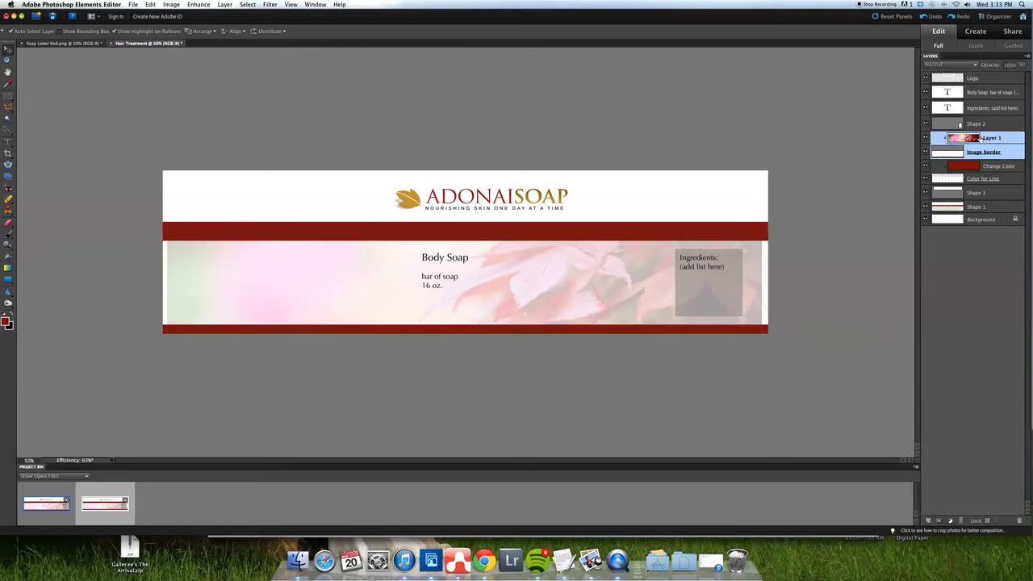
pyautogui.press('super+t')
pyautogui.moveTo(768, 184); pyautogui.dragTo(780, 176)
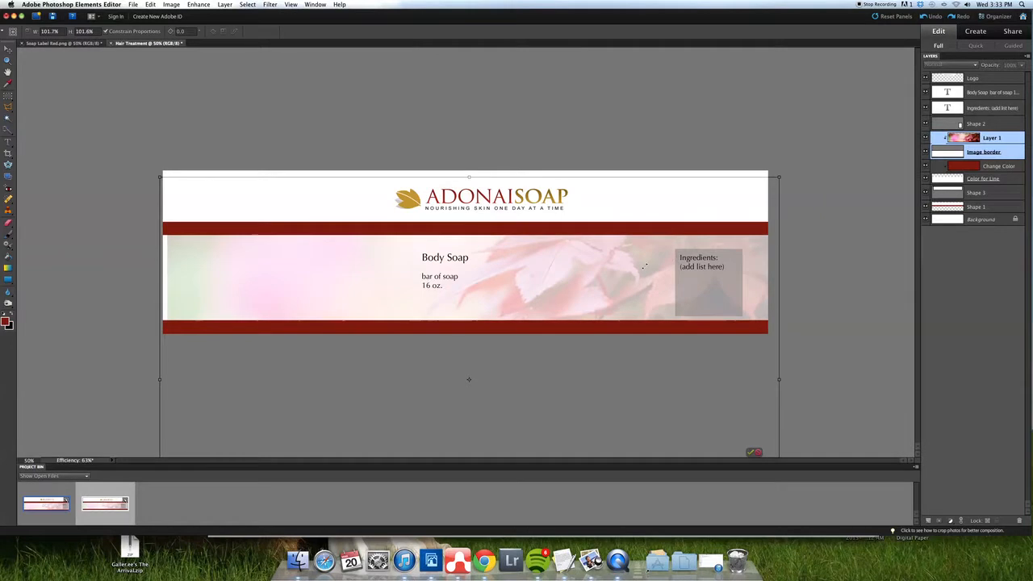
pyautogui.moveTo(637, 267); pyautogui.dragTo(632, 267)
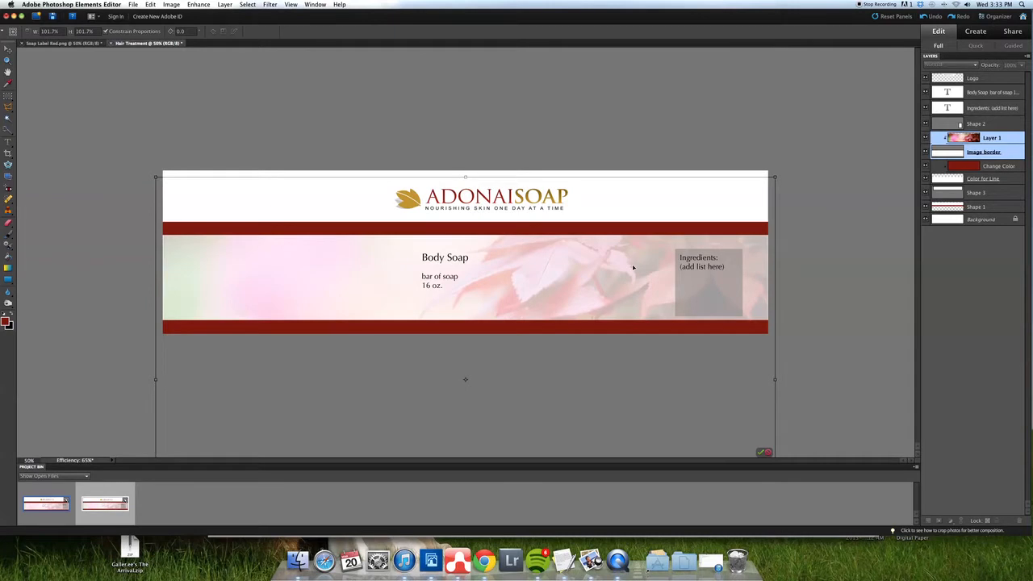
pyautogui.moveTo(632, 267); pyautogui.dragTo(632, 268)
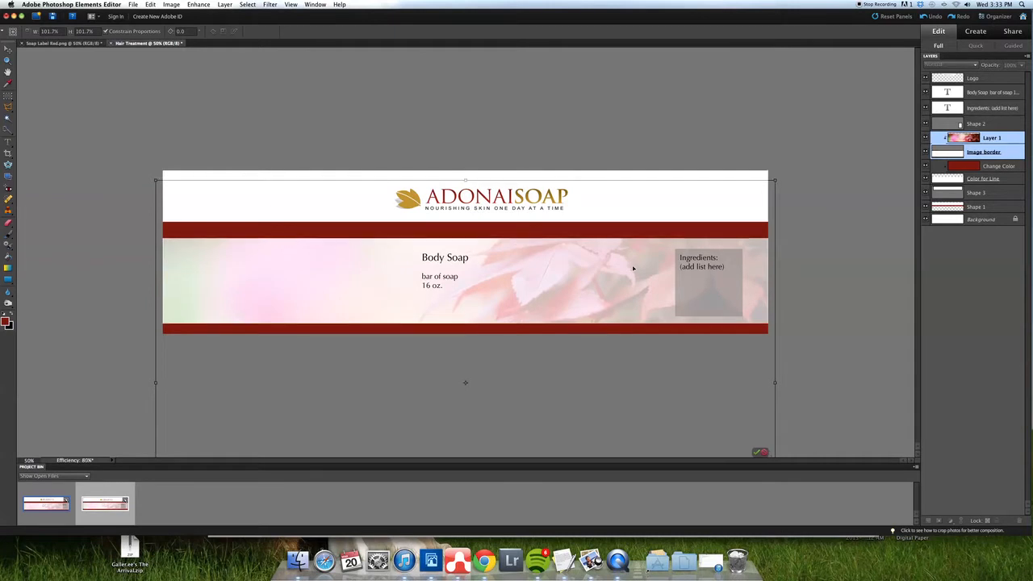
pyautogui.press('Return')
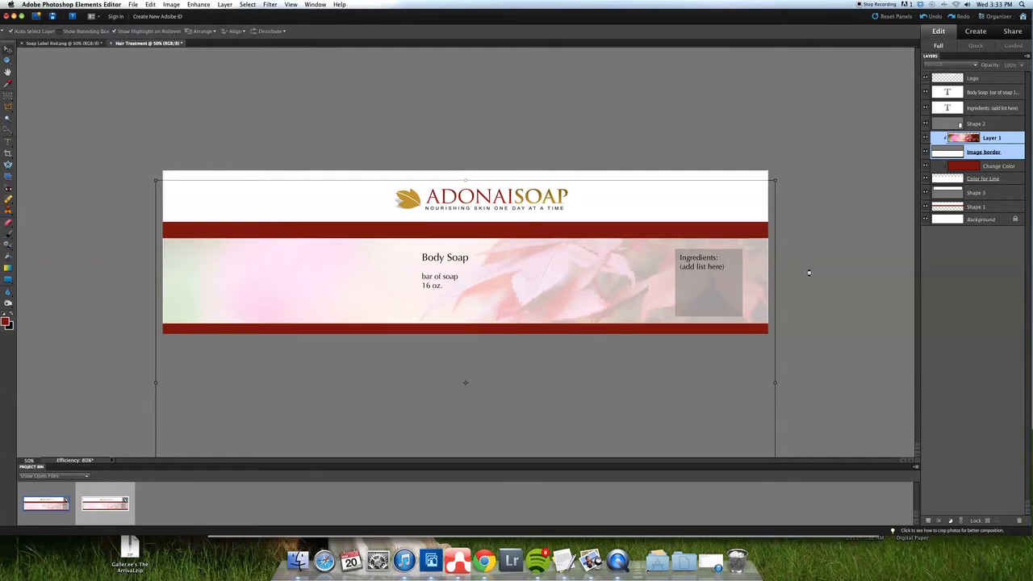
pyautogui.click(799, 267)
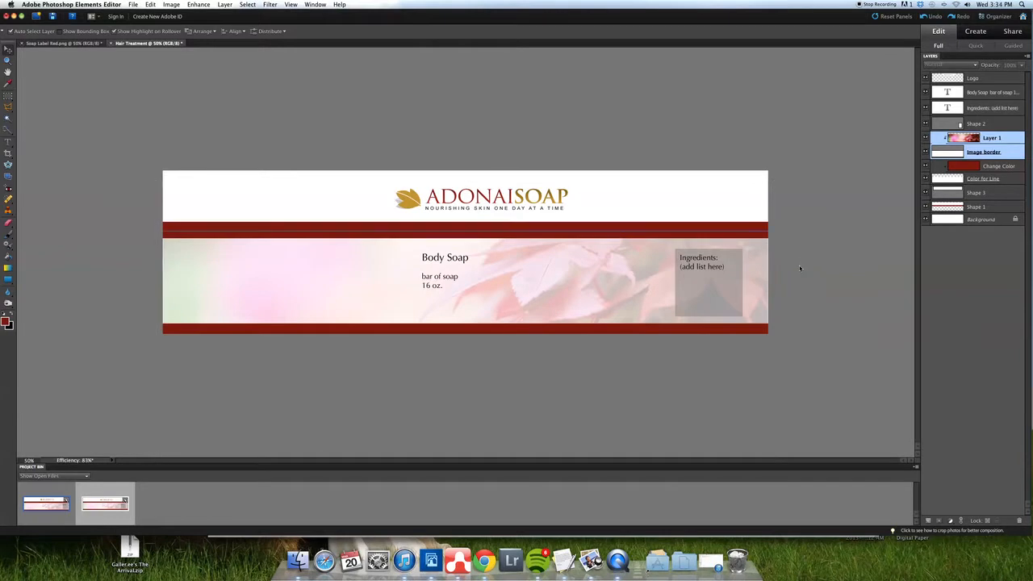
# Shift the flower image on Layer 1 toward the right canvas edge and enlarge it slightly to cover the remaining side gaps.
pyautogui.click(764, 268)
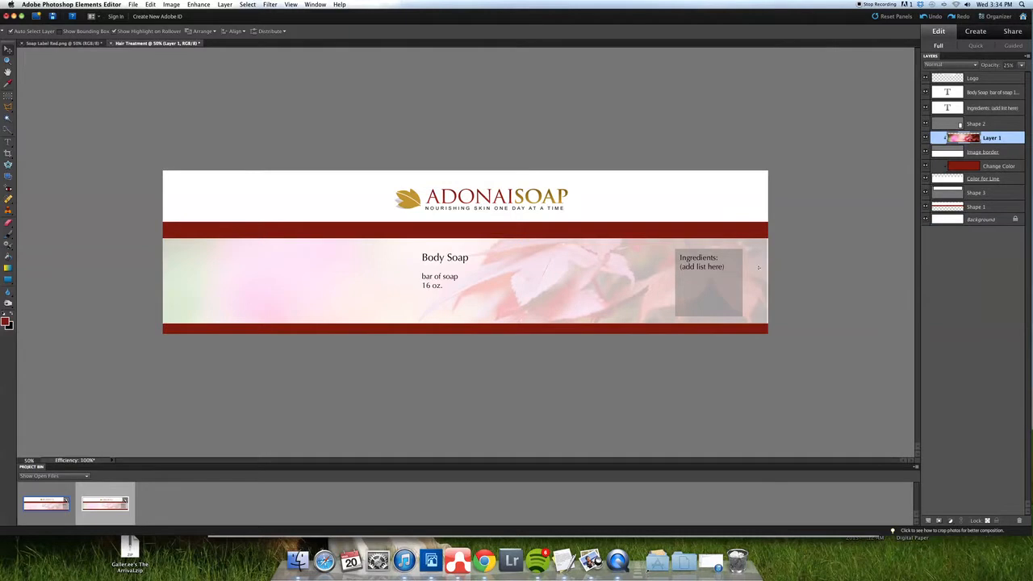
pyautogui.moveTo(764, 262); pyautogui.dragTo(766, 262)
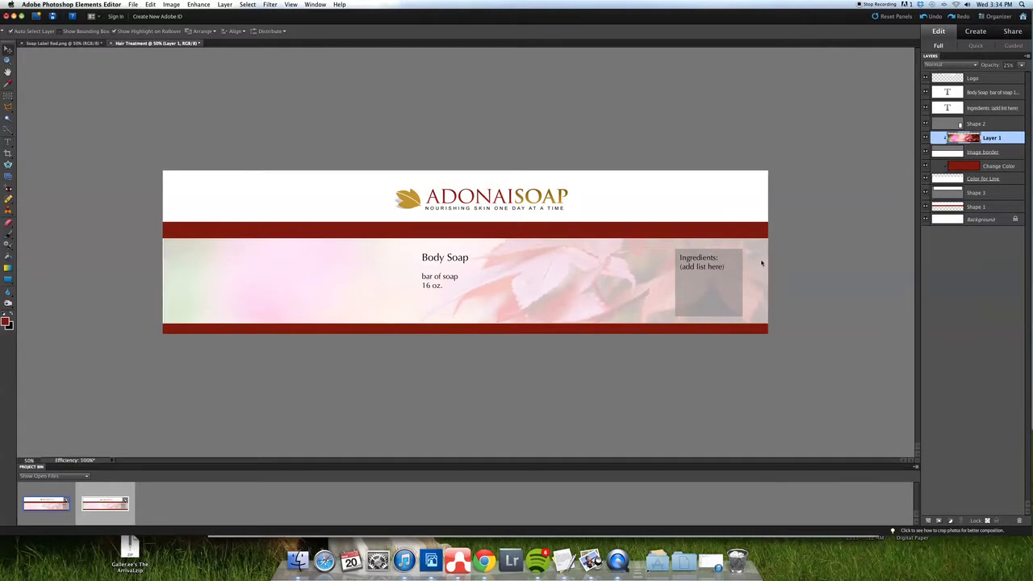
pyautogui.press('super+t')
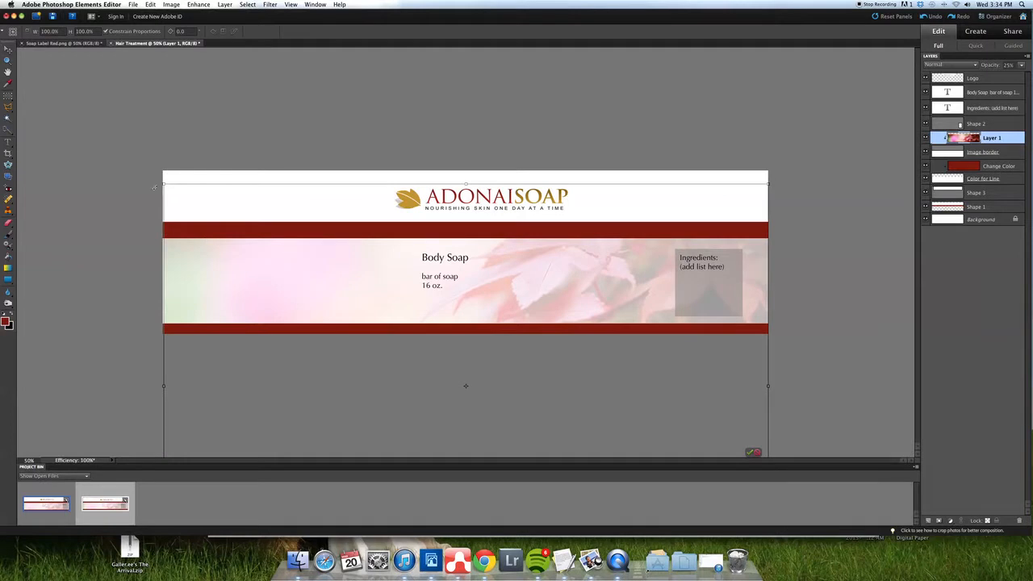
pyautogui.moveTo(162, 184); pyautogui.dragTo(159, 181)
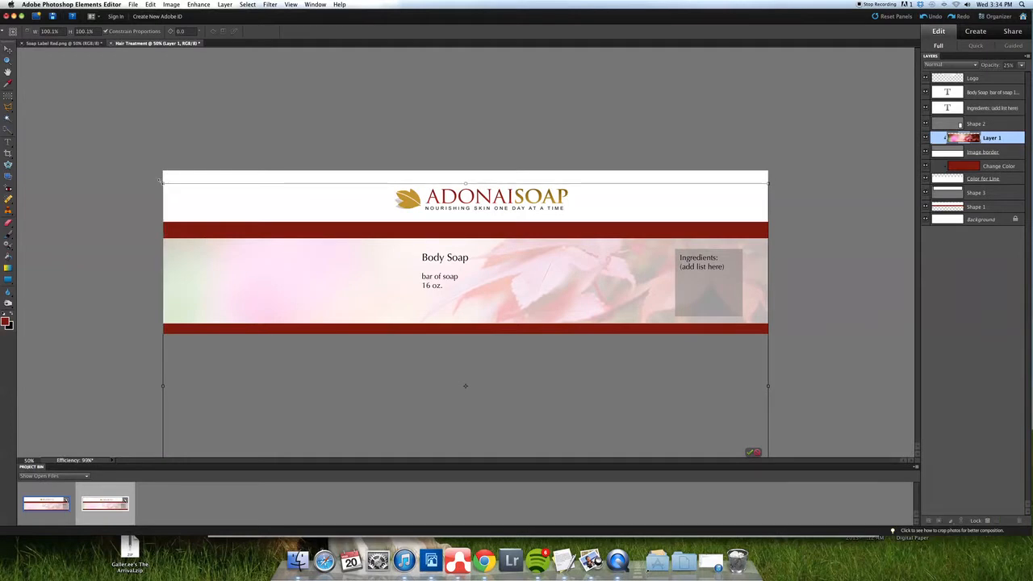
pyautogui.press('Return')
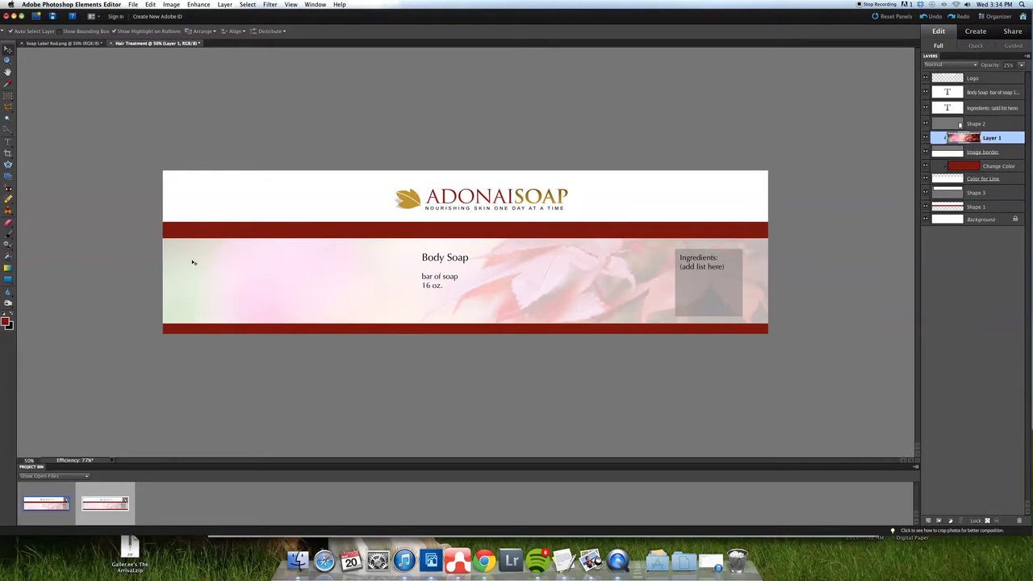
pyautogui.hotkey('ctrl', 't')
pyautogui.moveTo(159, 181); pyautogui.dragTo(156, 177)
pyautogui.press('Return')
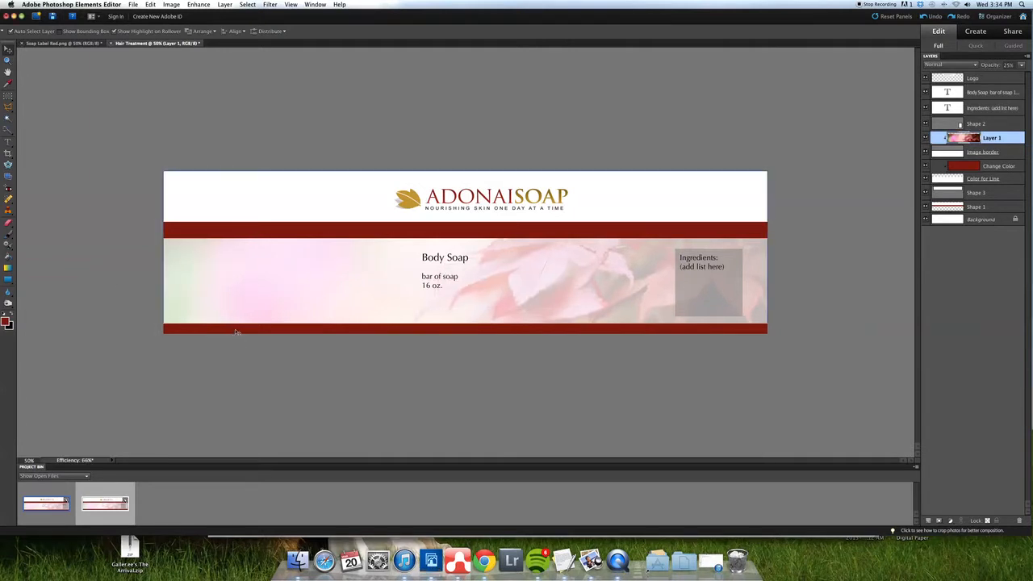
pyautogui.moveTo(723, 279)
pyautogui.mouseDown()
pyautogui.moveTo(738, 278)
pyautogui.moveTo(721, 280)
pyautogui.mouseUp()
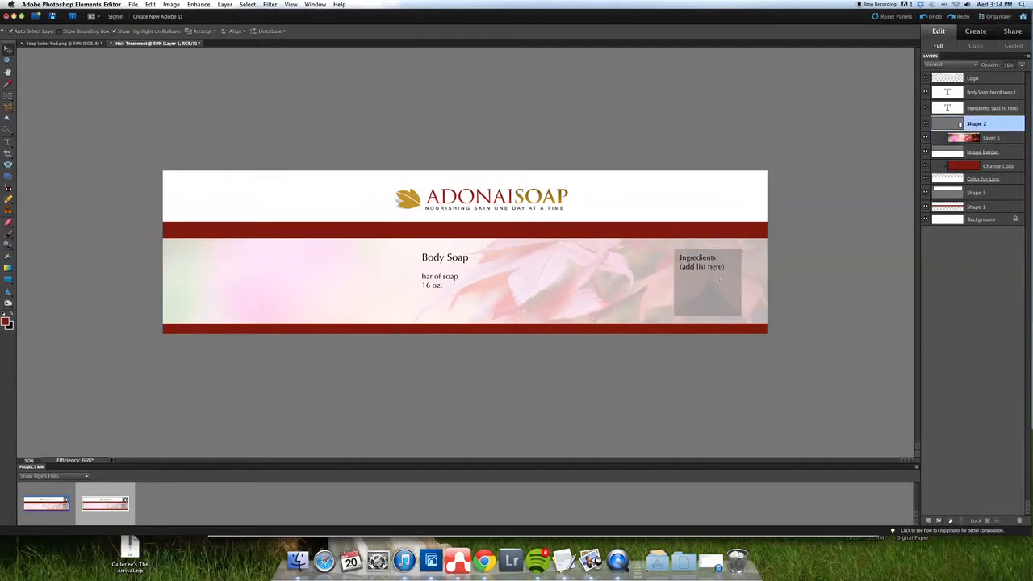
# Replace the "Body Soap" heading on the label with "Hair Mask Treatment".
pyautogui.click(460, 259)
pyautogui.doubleClick(460, 260)
pyautogui.moveTo(469, 258); pyautogui.dragTo(410, 259)
pyautogui.write('Hair Mask Treatment')
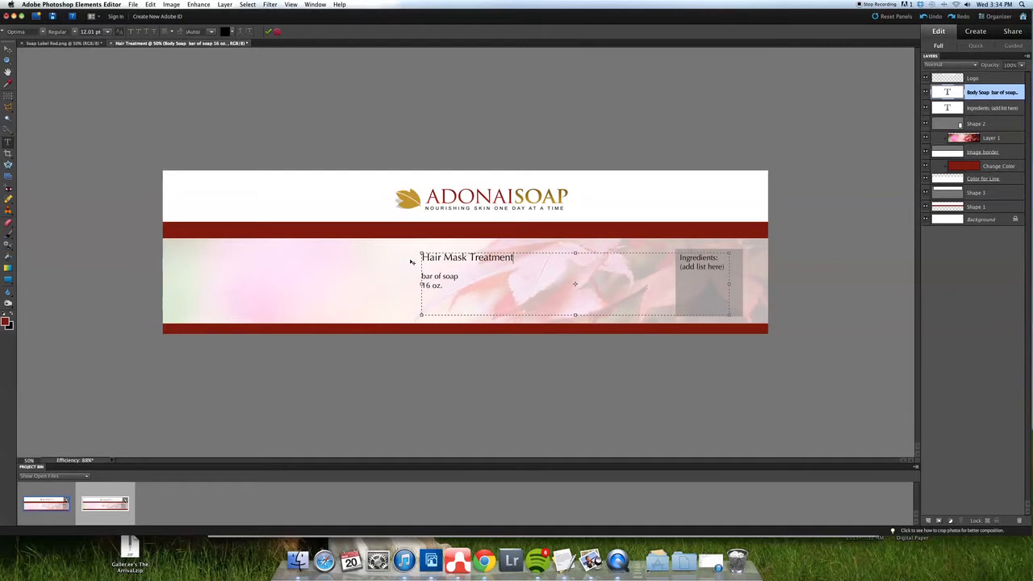
# Change the description under the heading to "hair mask" and the size to 32 oz., and commit the text.
pyautogui.moveTo(461, 276); pyautogui.dragTo(418, 278)
pyautogui.press('BackSpace')
pyautogui.write('hair mask')
pyautogui.moveTo(431, 286); pyautogui.dragTo(416, 291)
pyautogui.write('32')
pyautogui.press('KP_Enter')
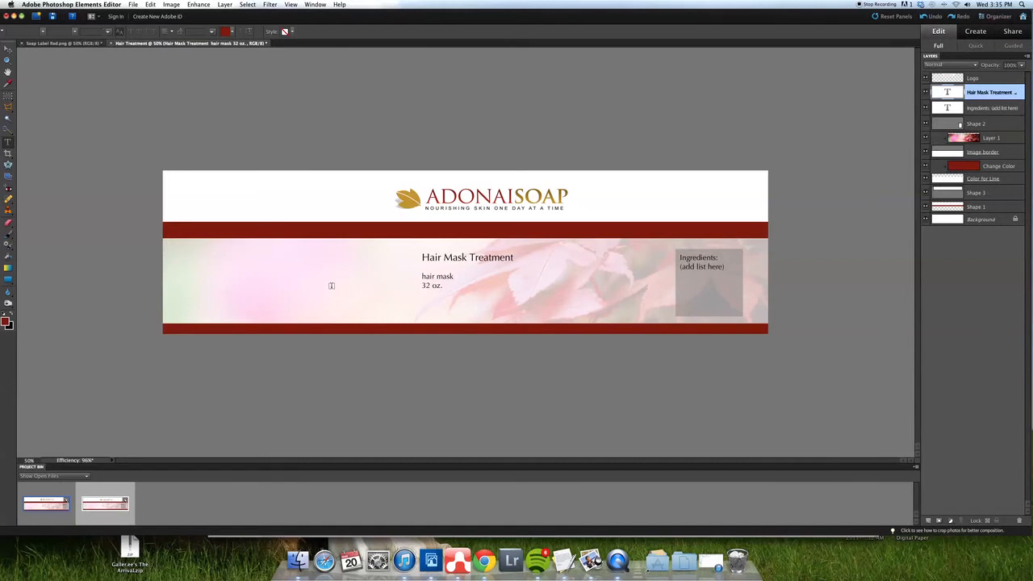
pyautogui.press('v')
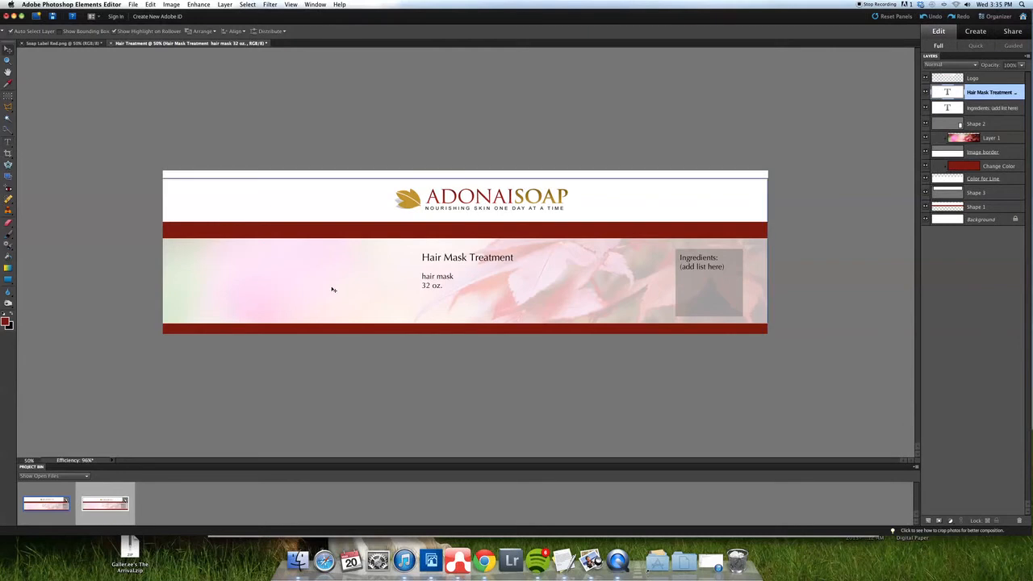